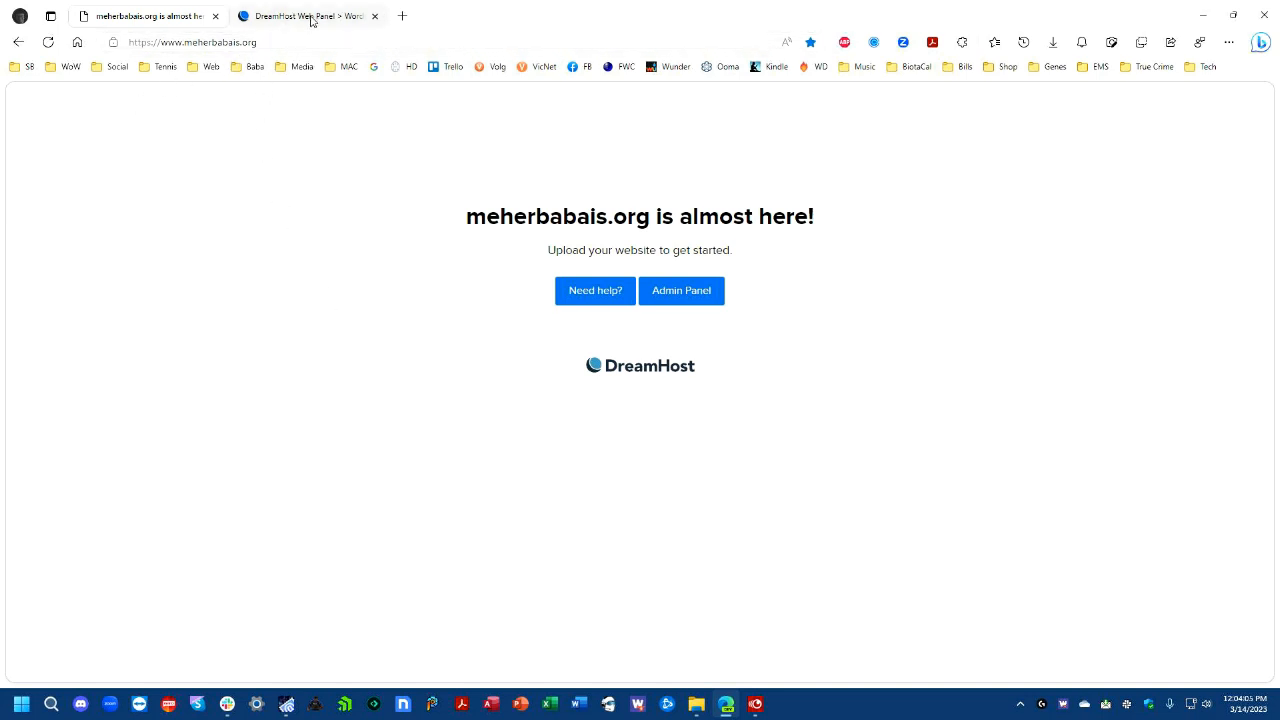
# Go from the meherbabais.org placeholder page into the hosting Admin Panel.
pyautogui.moveTo(311, 20)
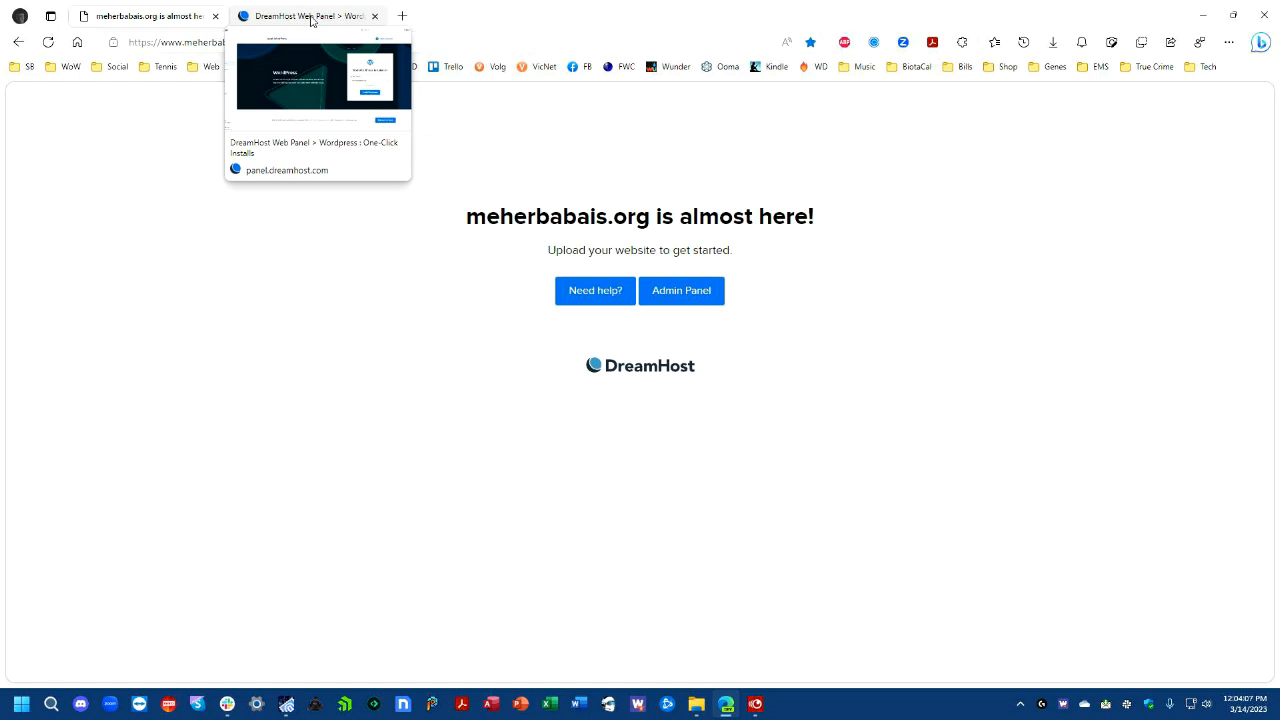
pyautogui.click(675, 293)
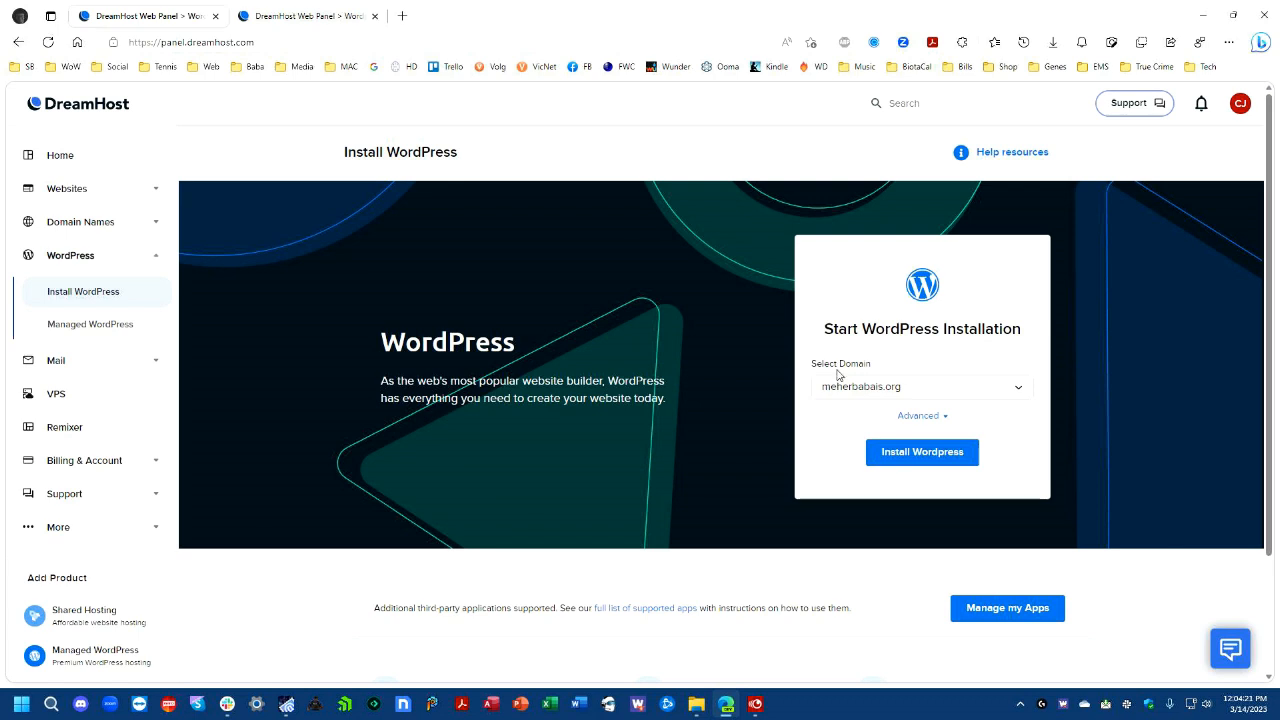
# Review the Advanced path and database options for meherbabais.org, then start the WordPress install.
pyautogui.click(927, 415)
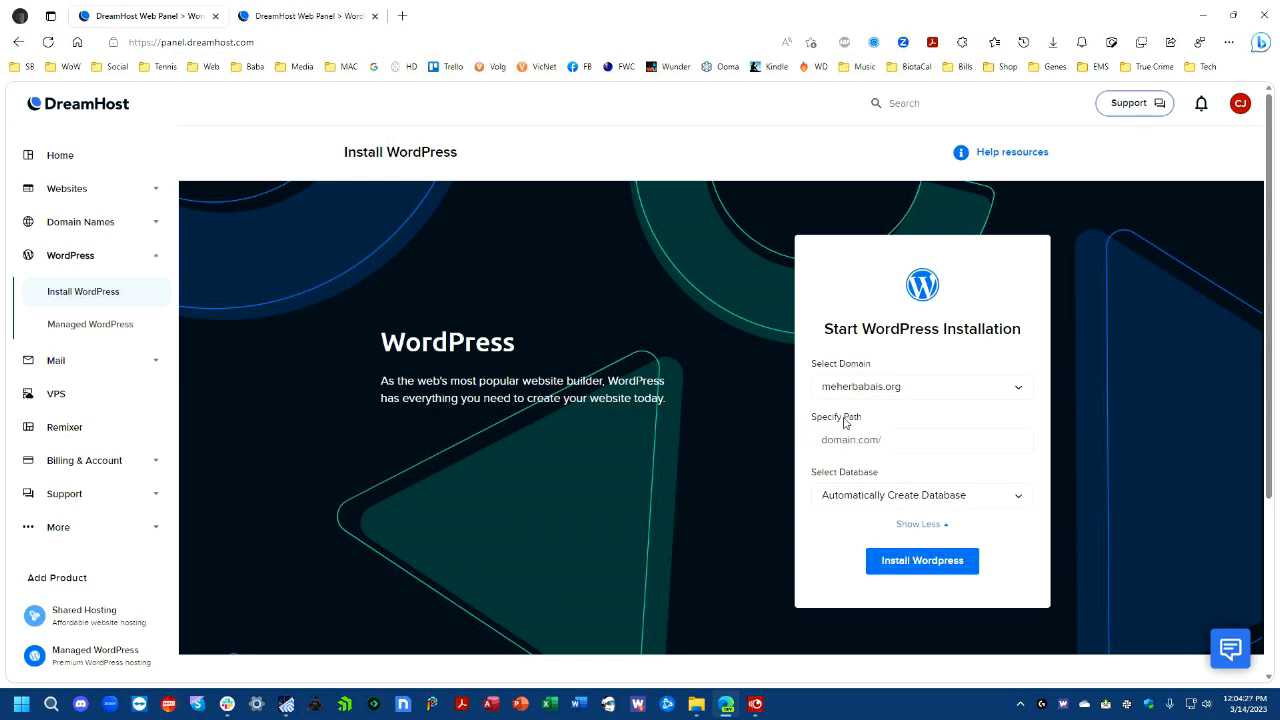
pyautogui.scroll(-1, 1020, 378)
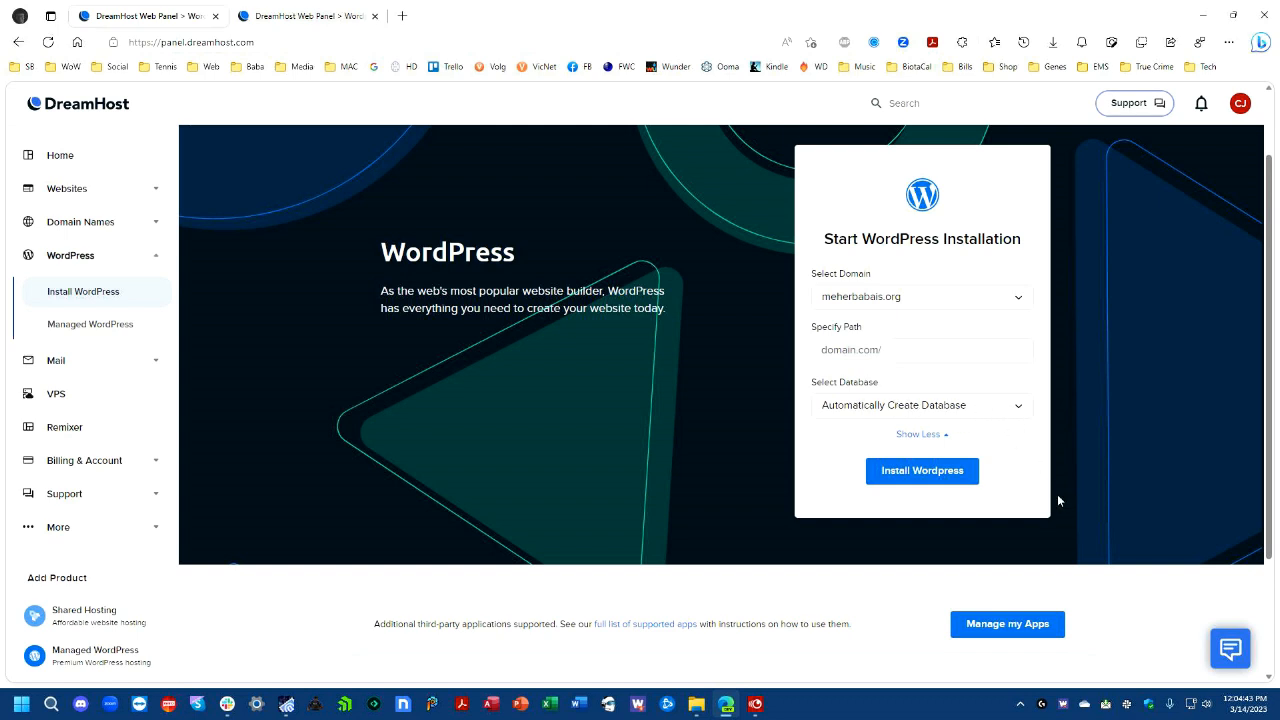
pyautogui.scroll(-1, 1111, 449)
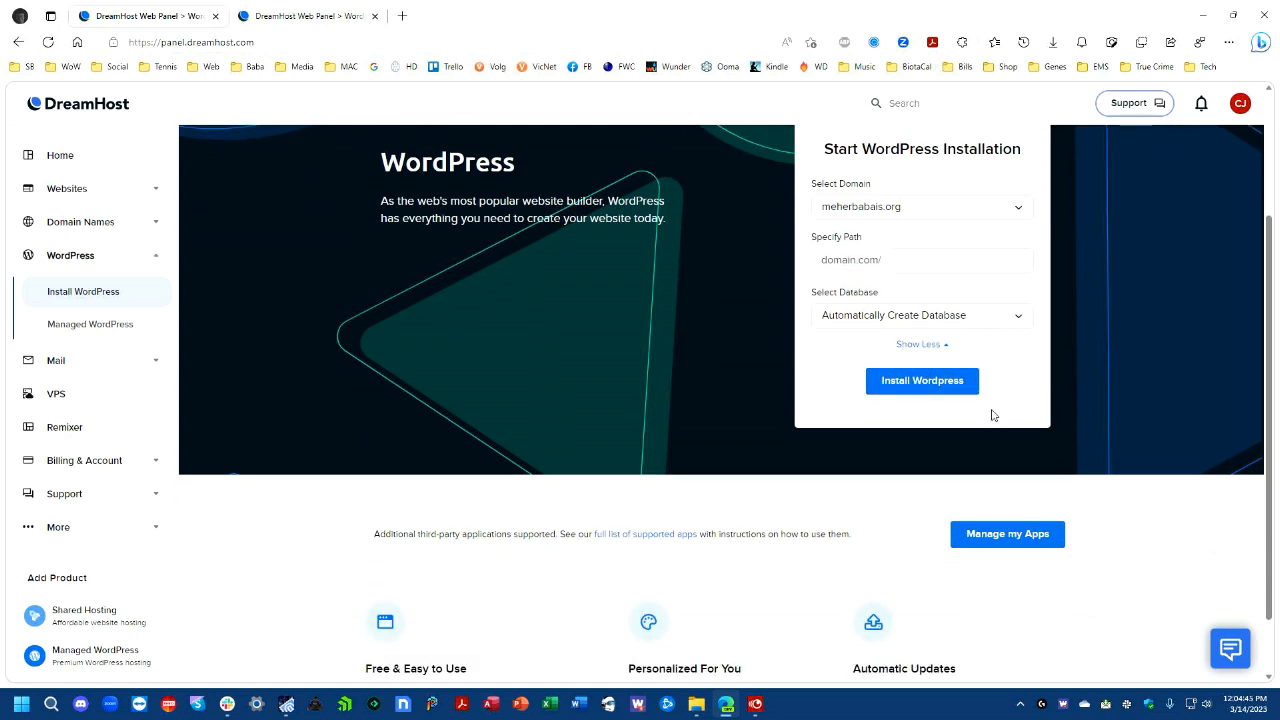
pyautogui.scroll(1, 682, 515)
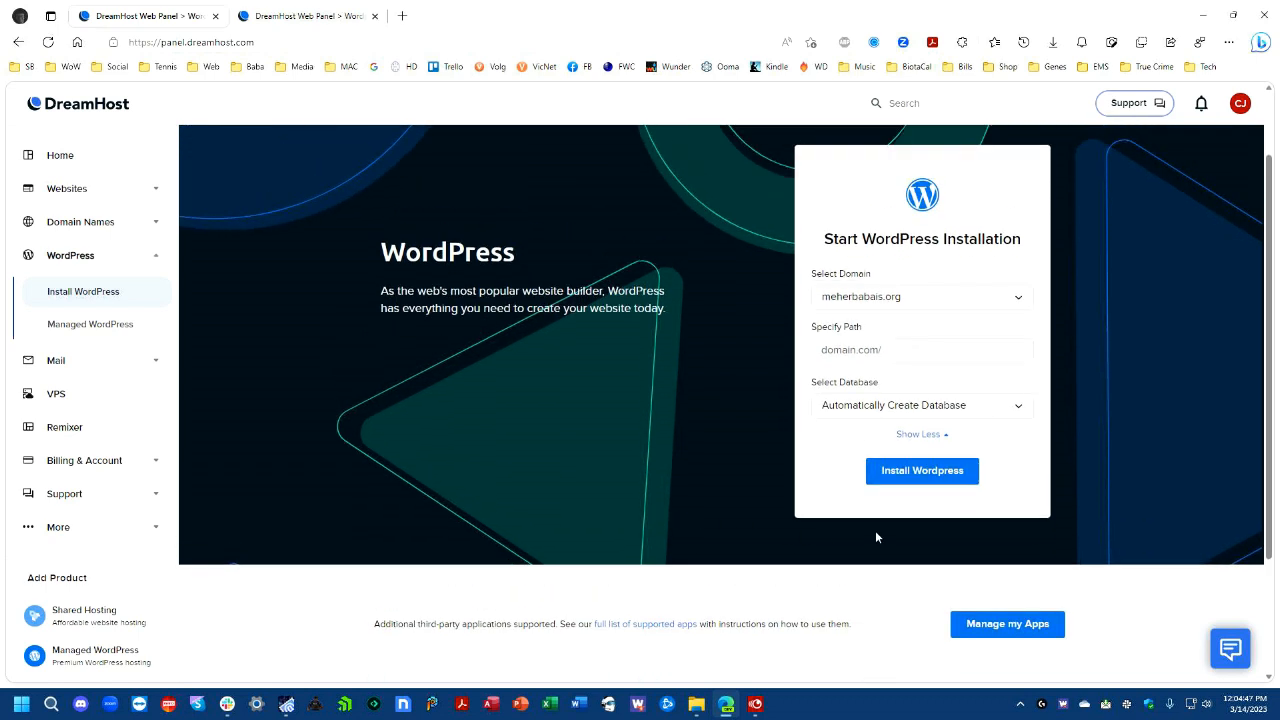
pyautogui.click(913, 479)
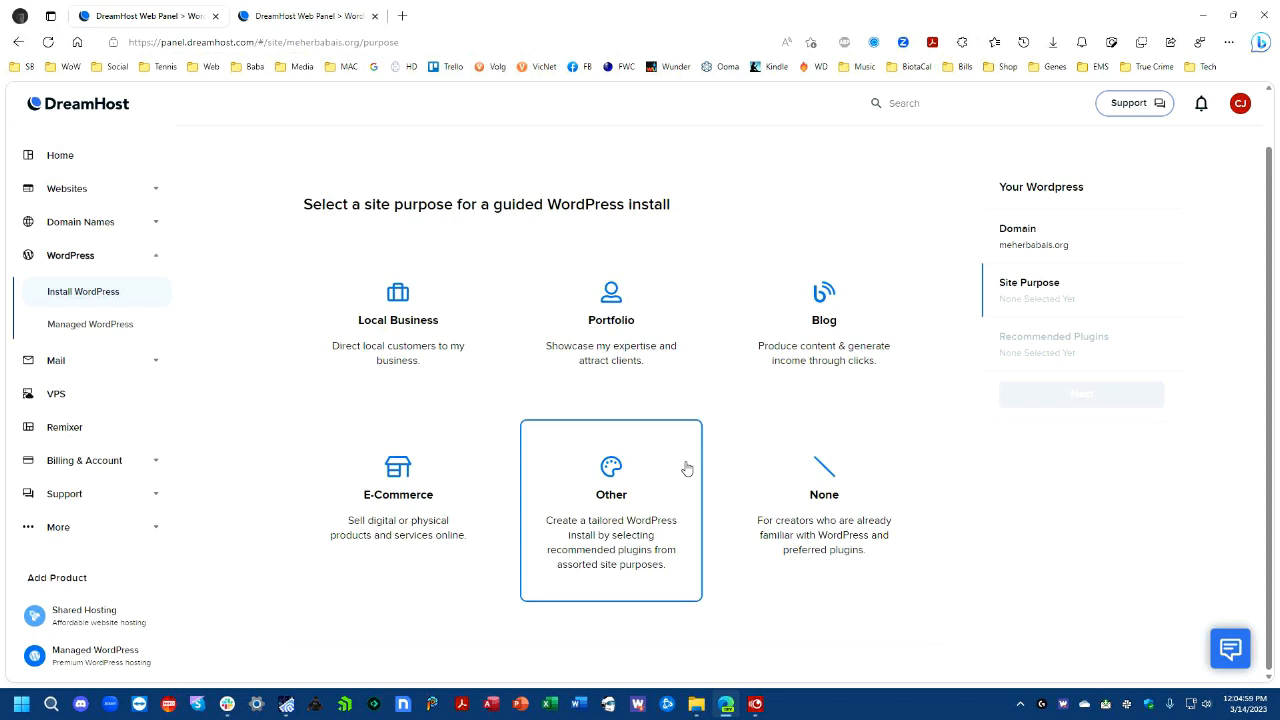
# Choose Other as the site purpose and continue to the plugin recommendations.
pyautogui.click(634, 546)
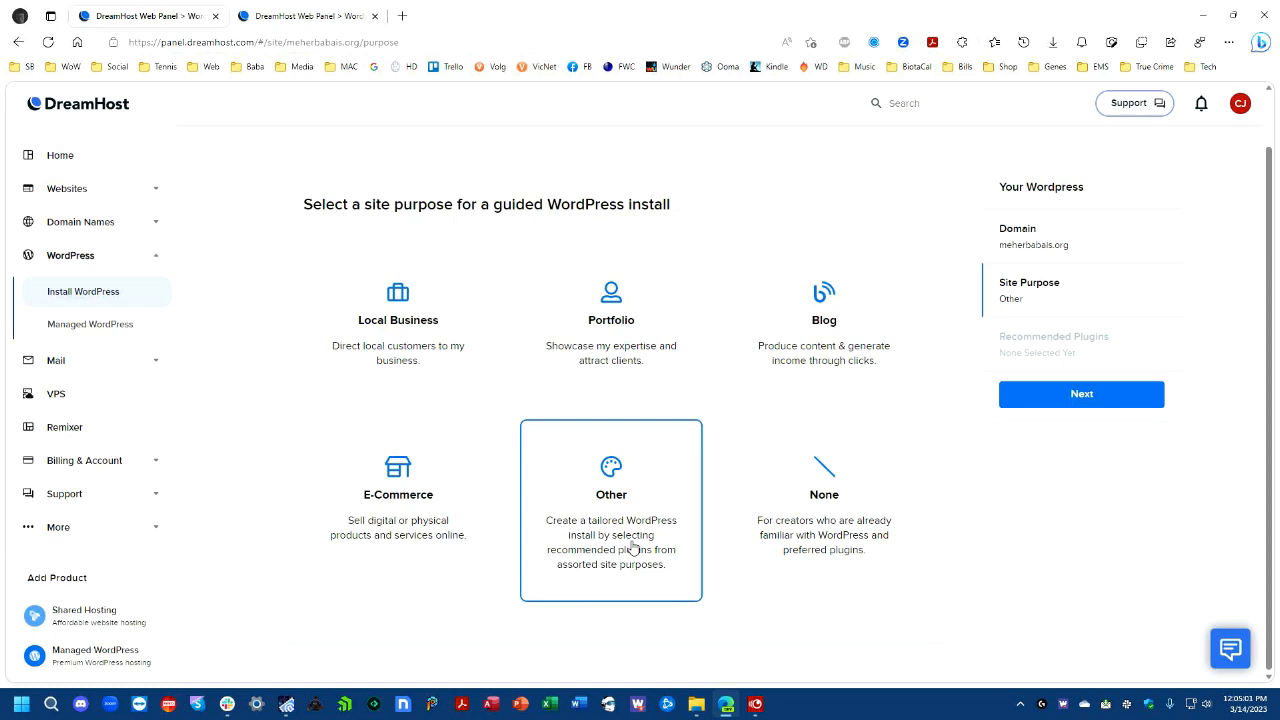
pyautogui.click(1034, 402)
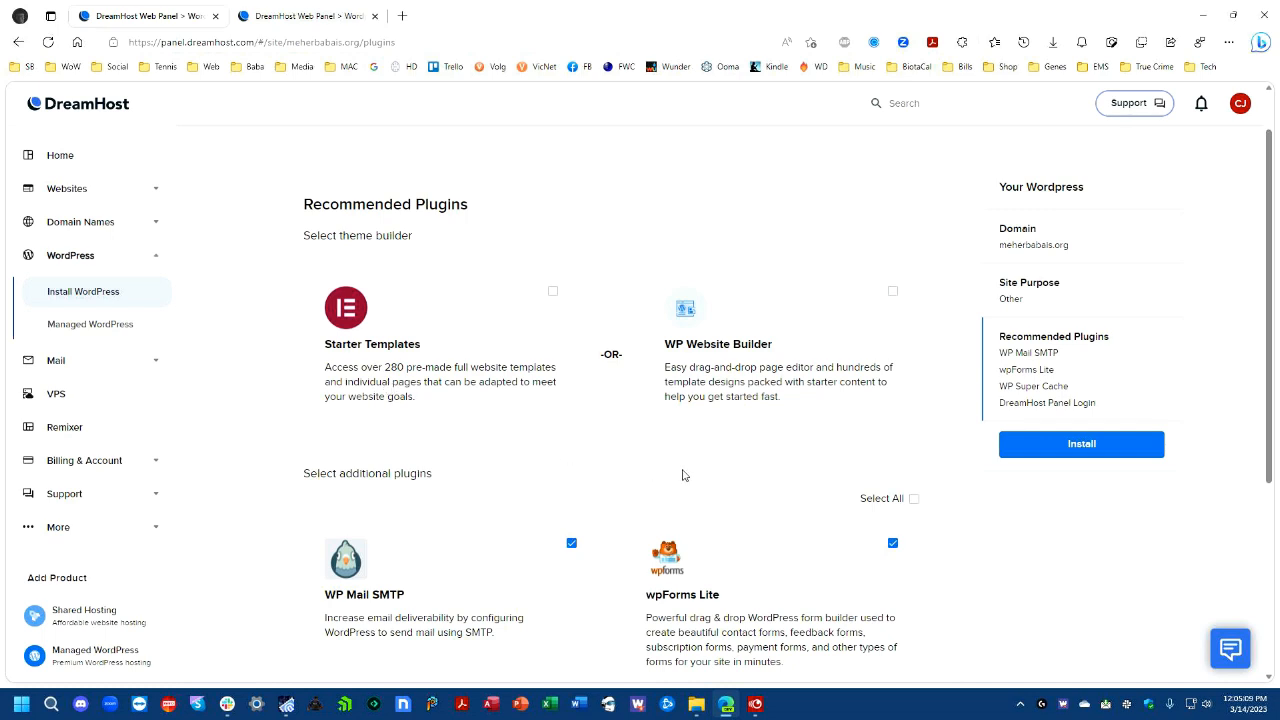
# Deselect WP Mail SMTP and wpForms Lite from the recommended plugins.
pyautogui.scroll(-2, 742, 485)
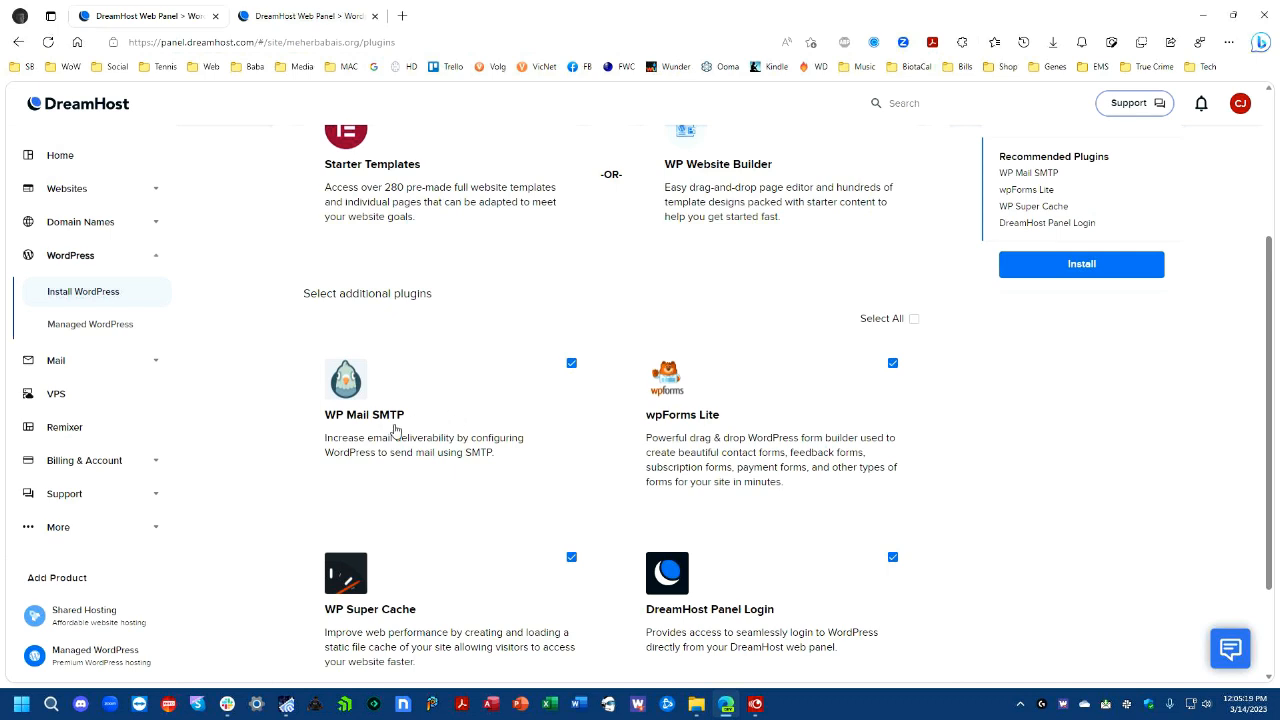
pyautogui.click(571, 364)
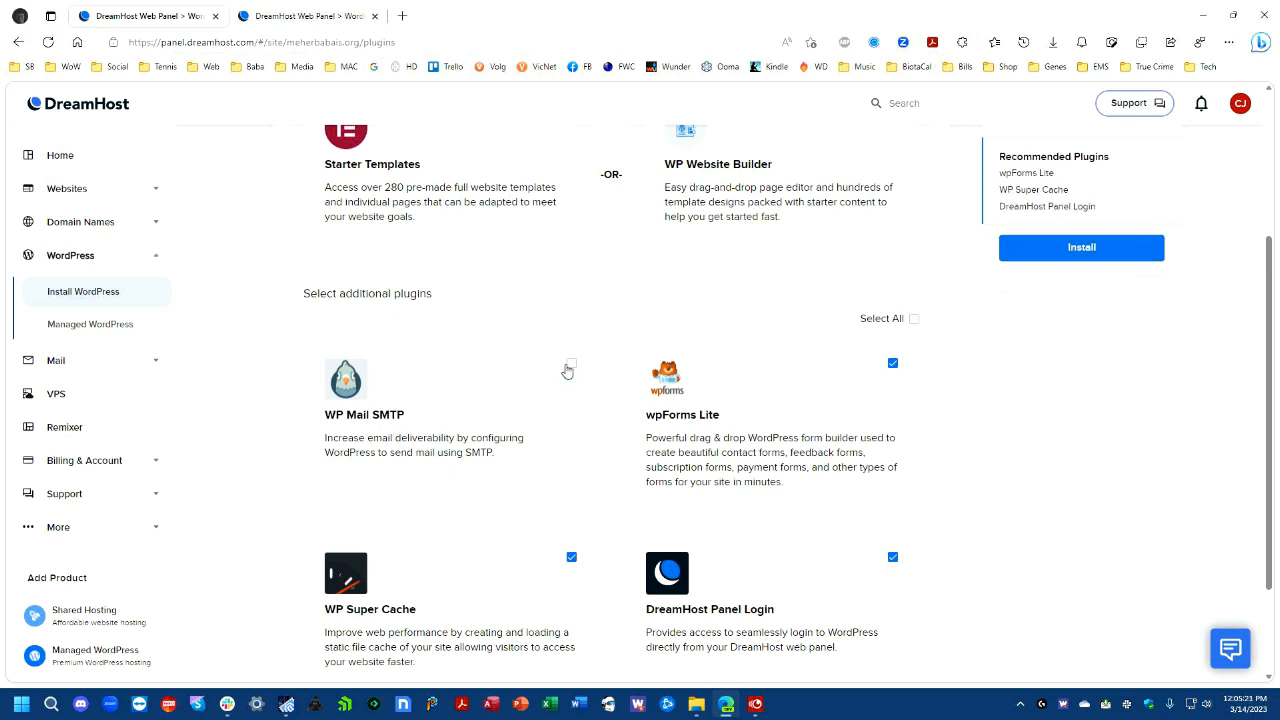
pyautogui.click(893, 364)
pyautogui.scroll(-3, 548, 443)
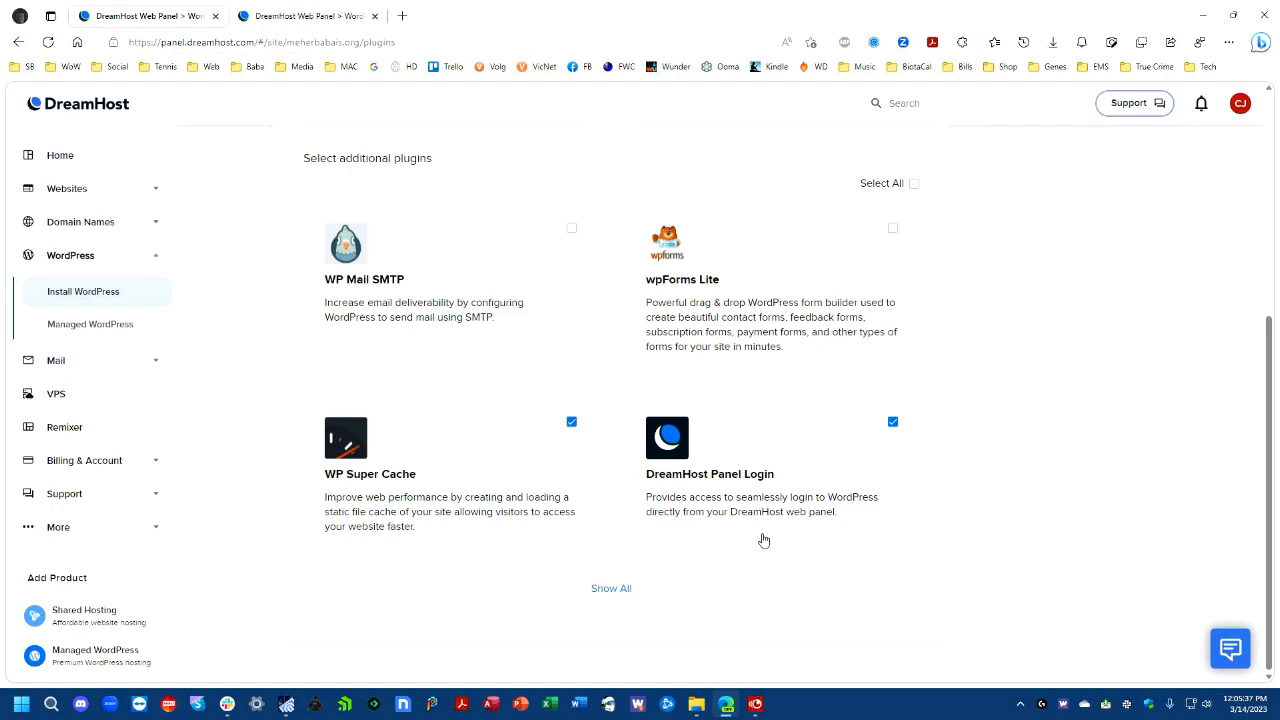
# Show all optional plugins and add Editorial Calendar and EWWW Image Optimizer.
pyautogui.click(611, 590)
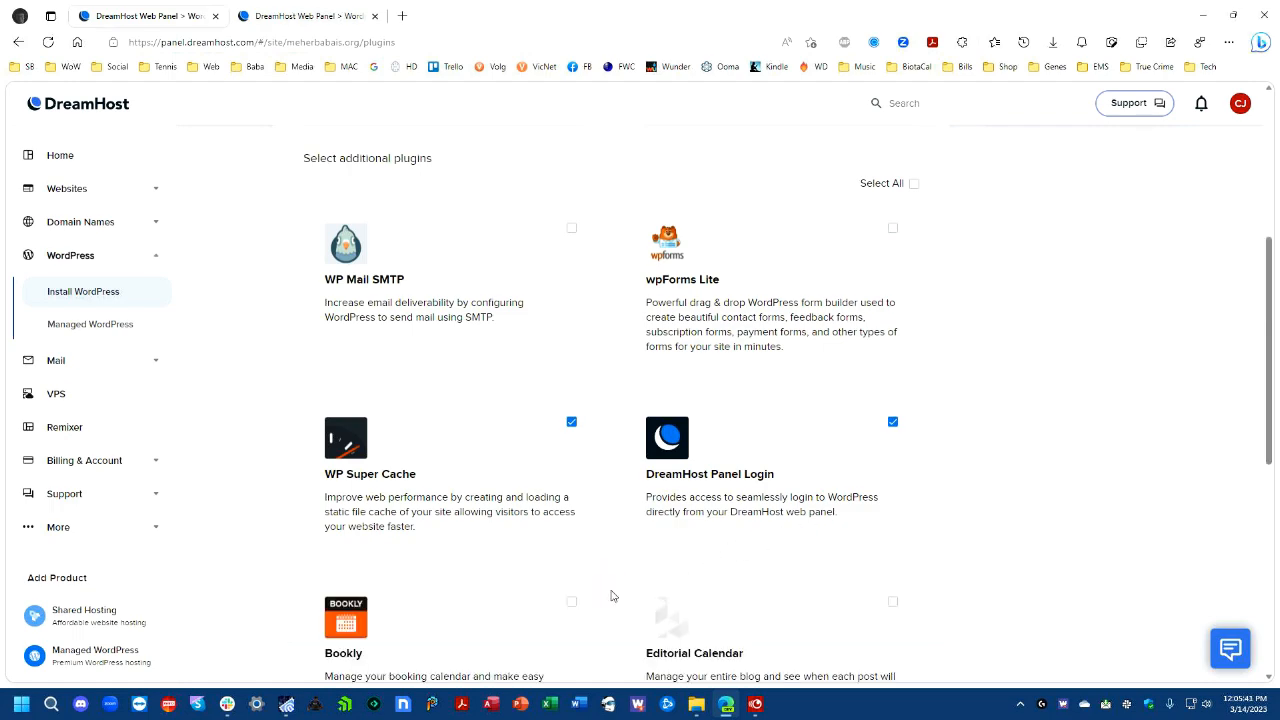
pyautogui.scroll(-3, 700, 565)
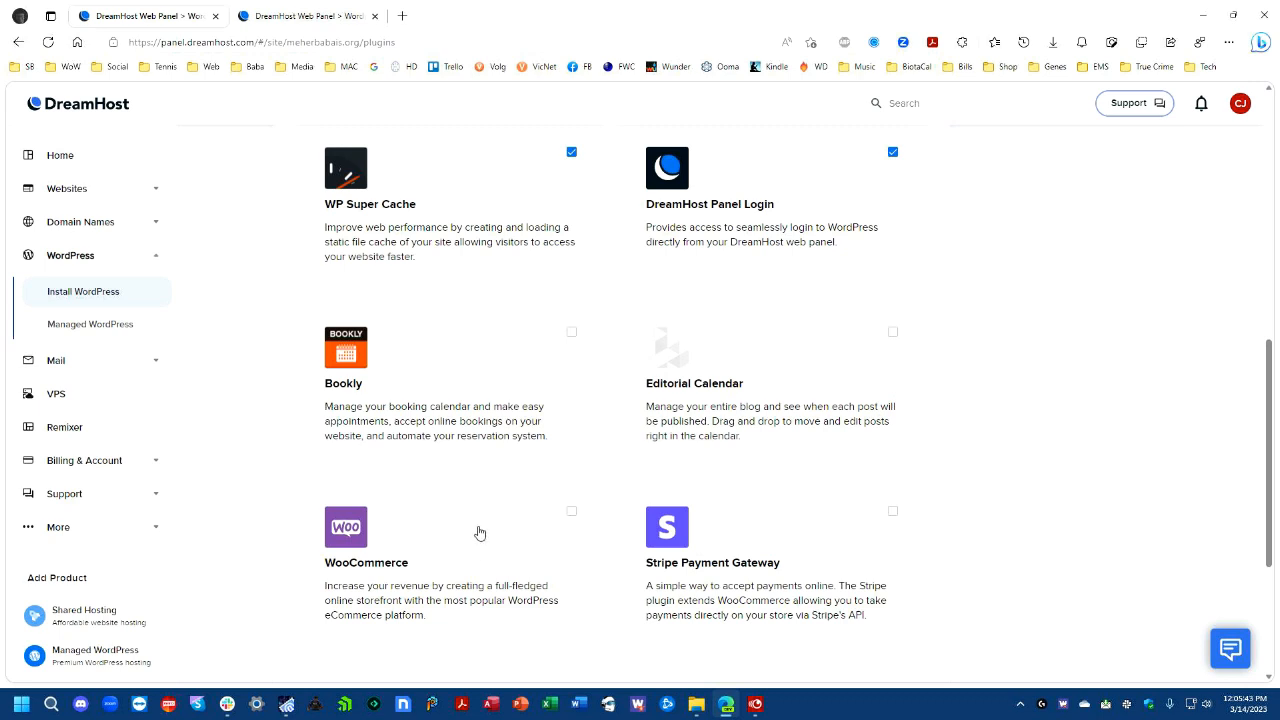
pyautogui.click(892, 334)
pyautogui.scroll(-1, 821, 454)
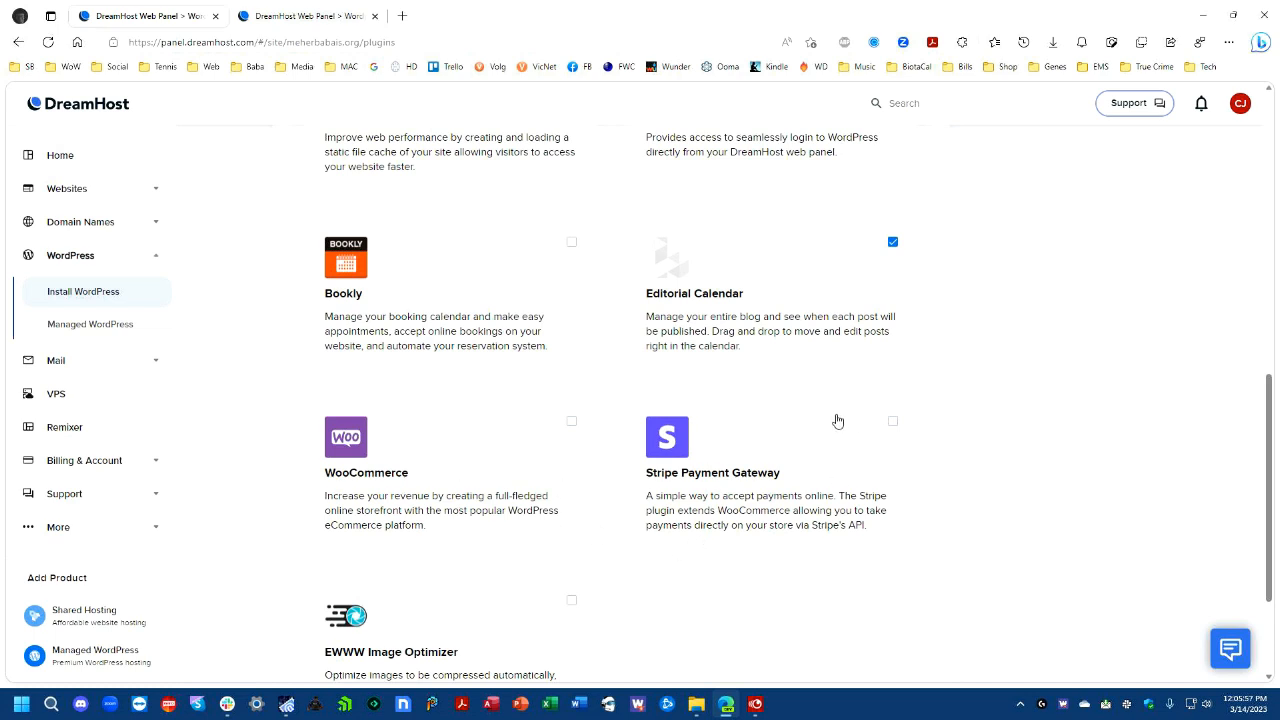
pyautogui.scroll(-2, 866, 466)
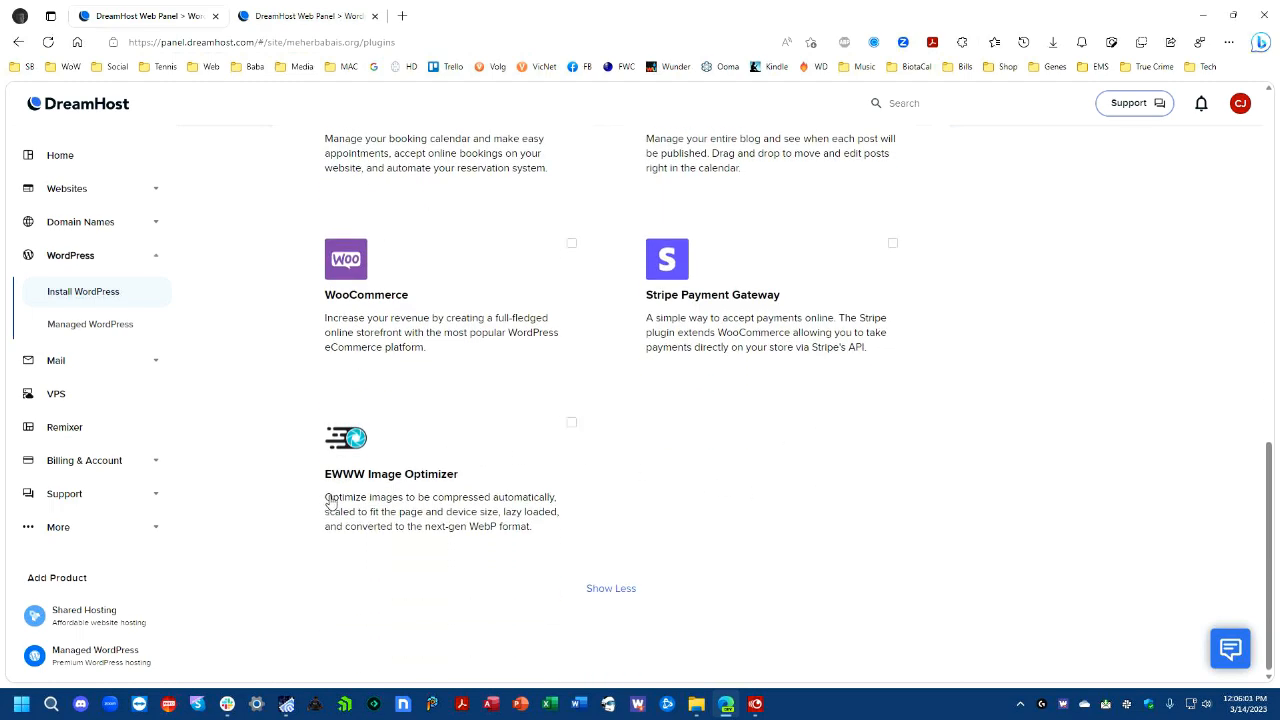
pyautogui.click(571, 425)
pyautogui.scroll(1, 625, 585)
pyautogui.scroll(-1, 900, 580)
pyautogui.scroll(3, 1040, 470)
pyautogui.scroll(5, 1100, 400)
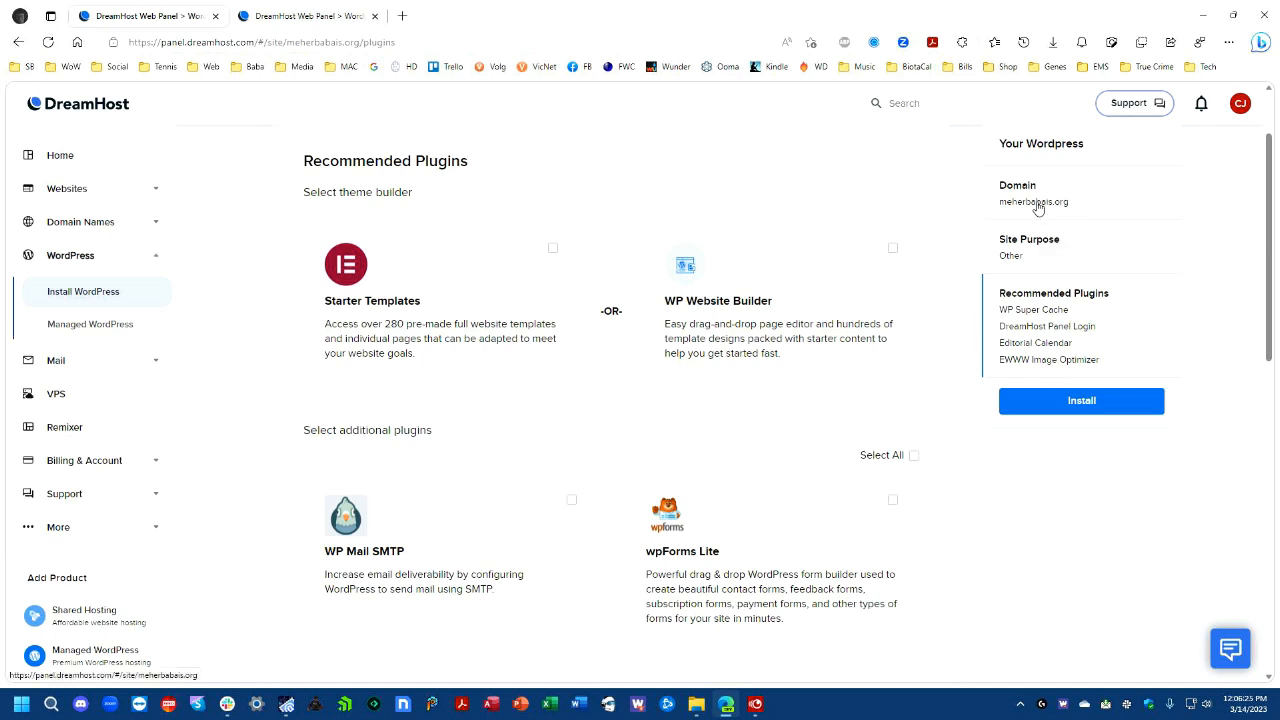
# Install WordPress with the chosen plugins and watch the websites list reach 6%.
pyautogui.click(1082, 401)
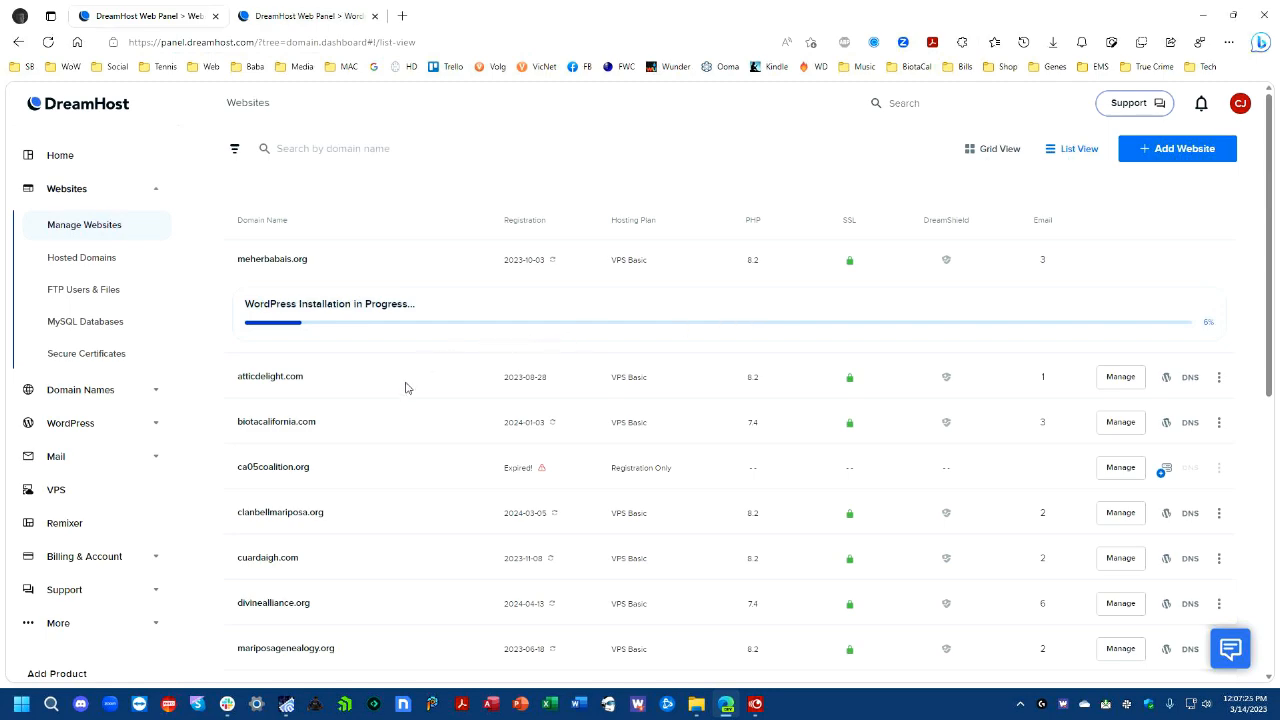
pyautogui.scroll(-1, 423, 372)
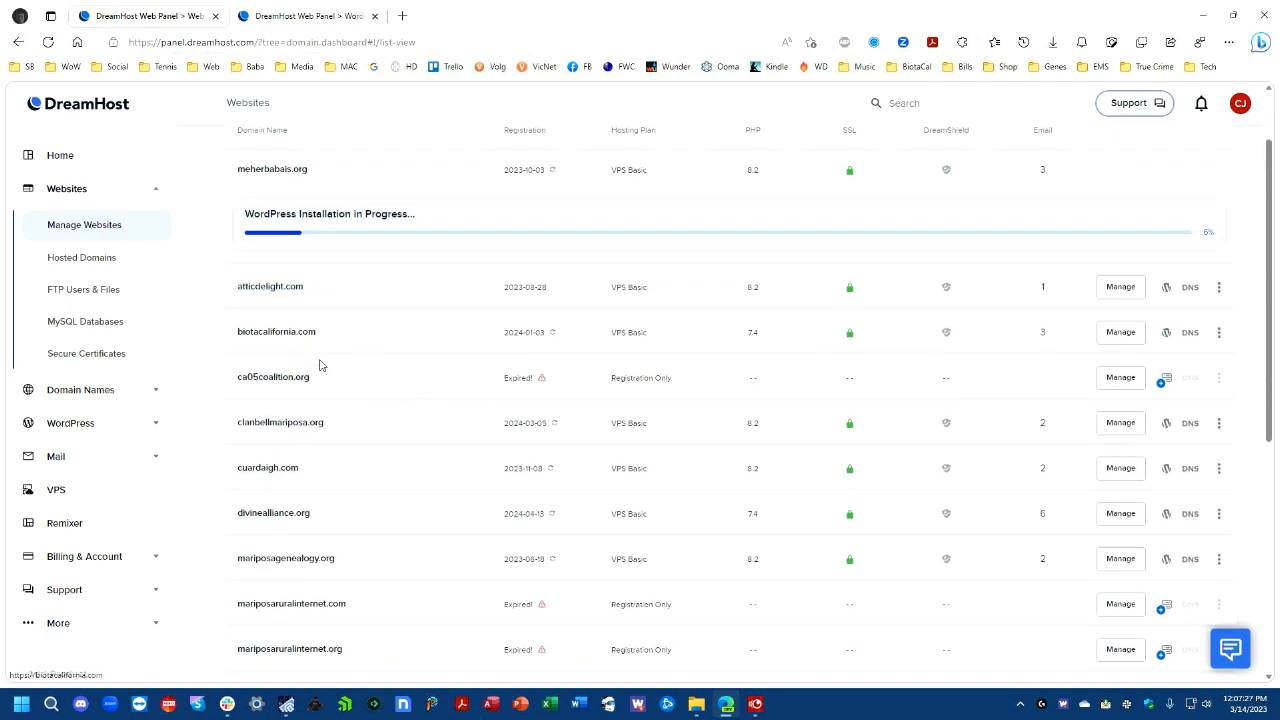
pyautogui.scroll(-1, 360, 395)
# Scroll the Manage Websites list to follow the meherbabais.org install, now at 11%.
pyautogui.scroll(-1, 371, 400)
pyautogui.scroll(-2, 371, 400)
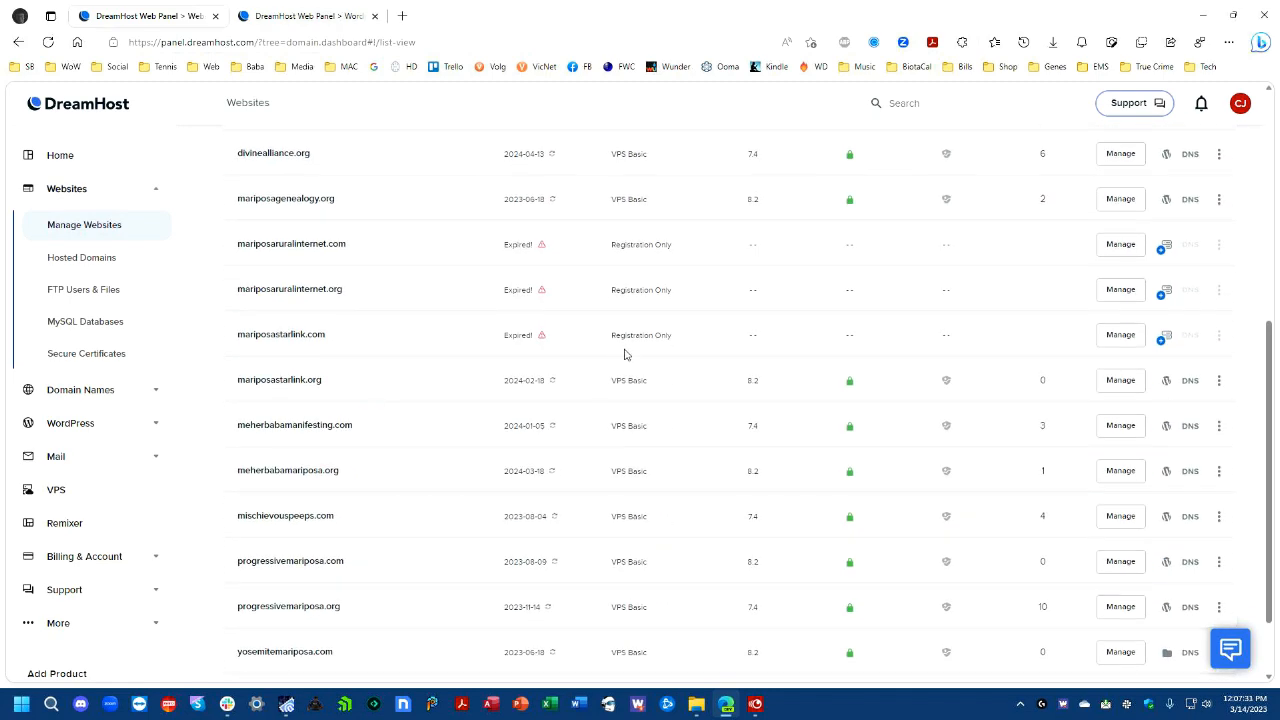
pyautogui.scroll(1, 688, 294)
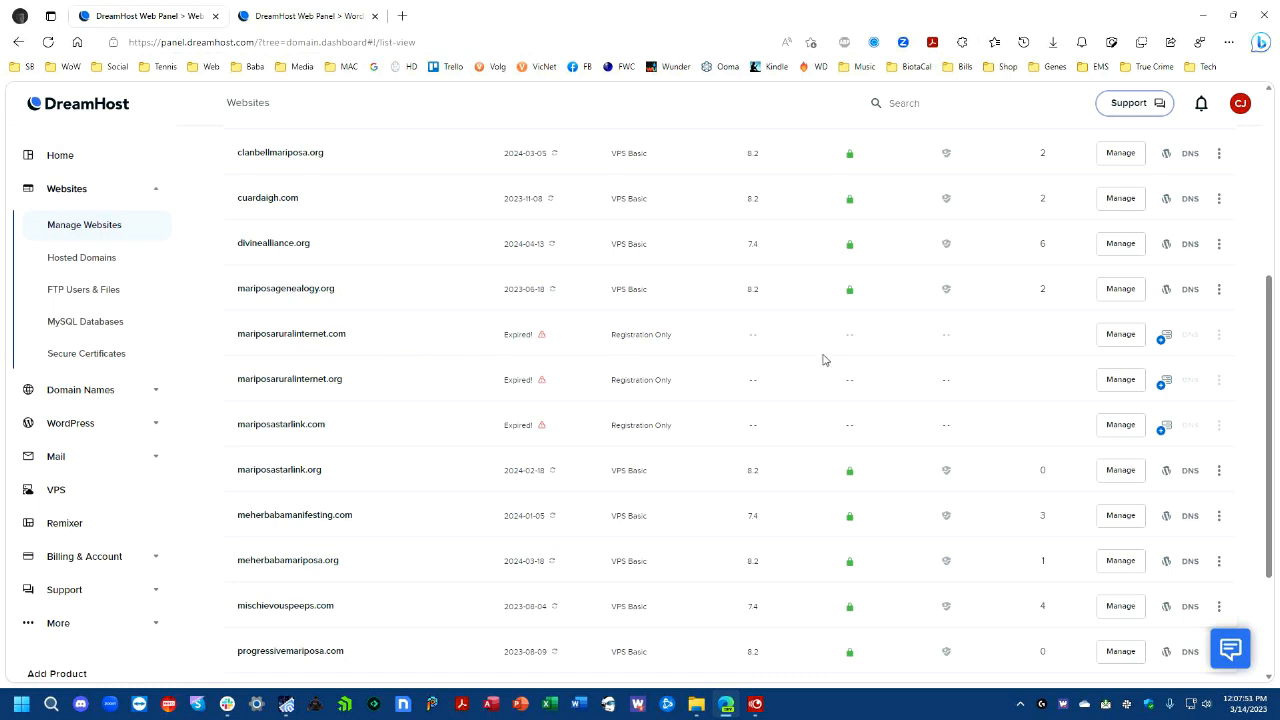
pyautogui.scroll(-1, 771, 361)
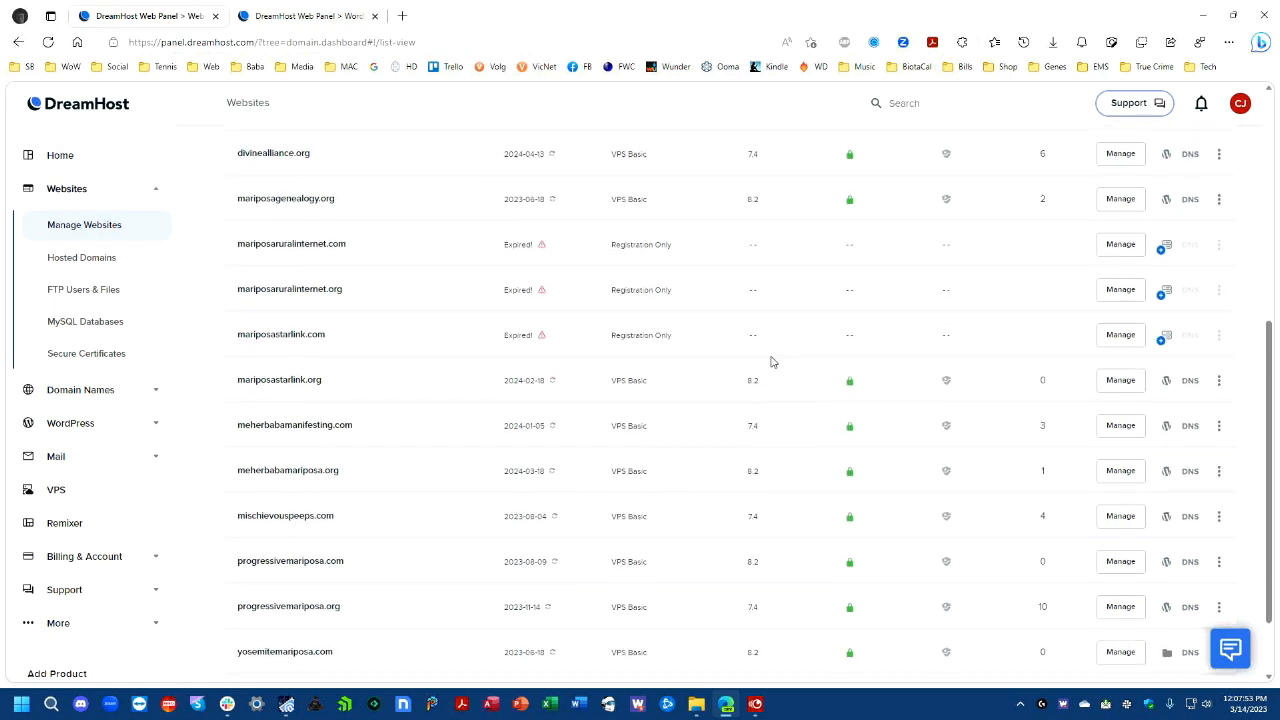
pyautogui.scroll(-1, 714, 376)
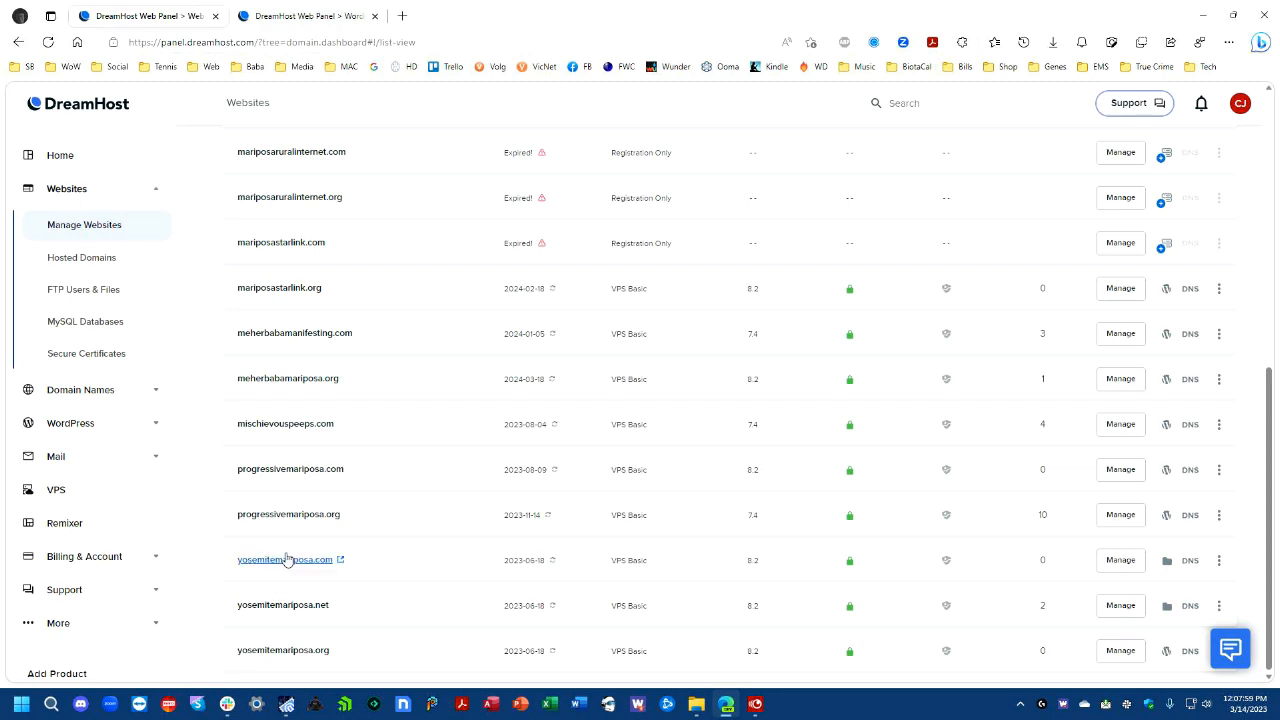
pyautogui.scroll(2, 417, 628)
pyautogui.scroll(2, 416, 615)
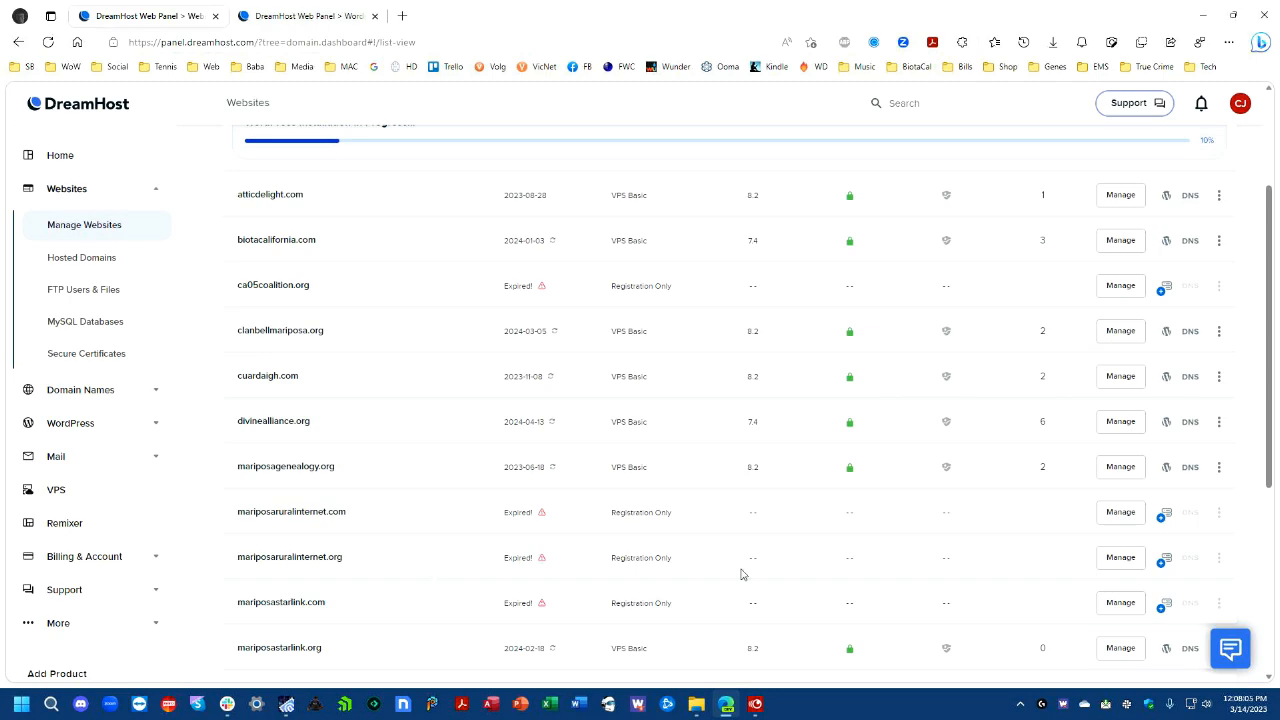
pyautogui.scroll(2, 856, 571)
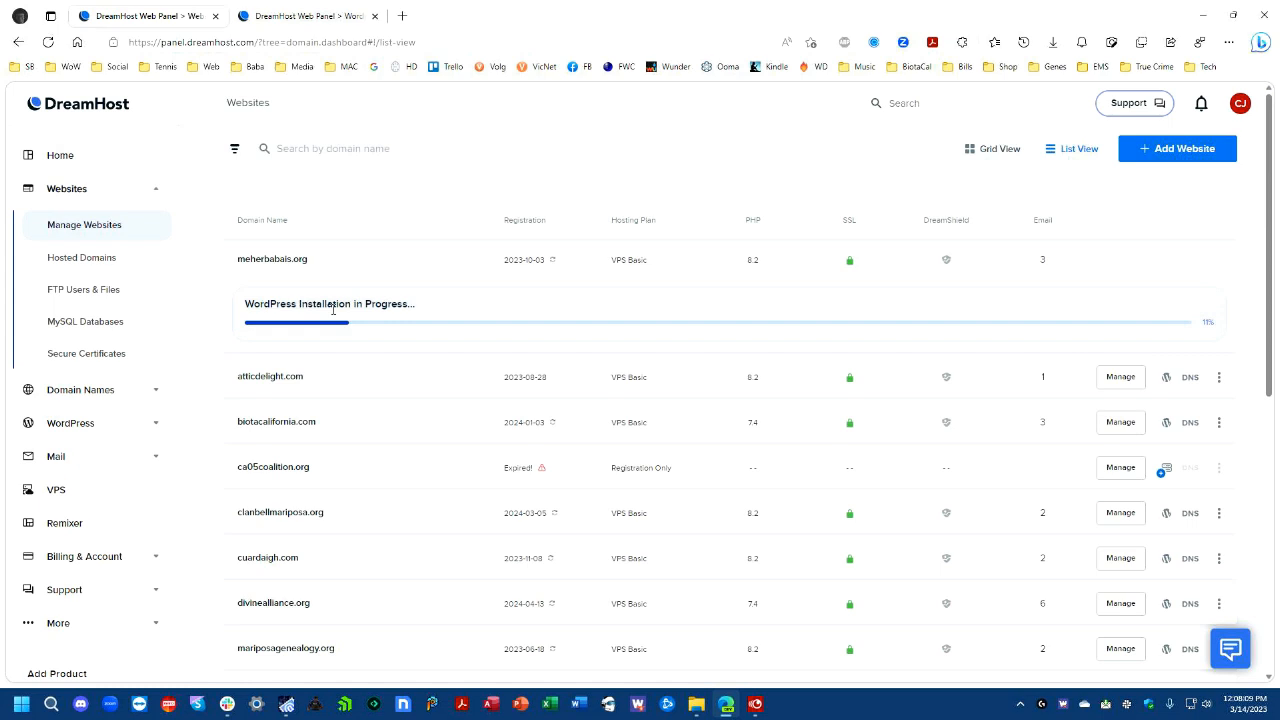
# Load meherbabais.org from the MBI bookmark, reload it, and confirm DreamHost's install success banner.
pyautogui.click(316, 18)
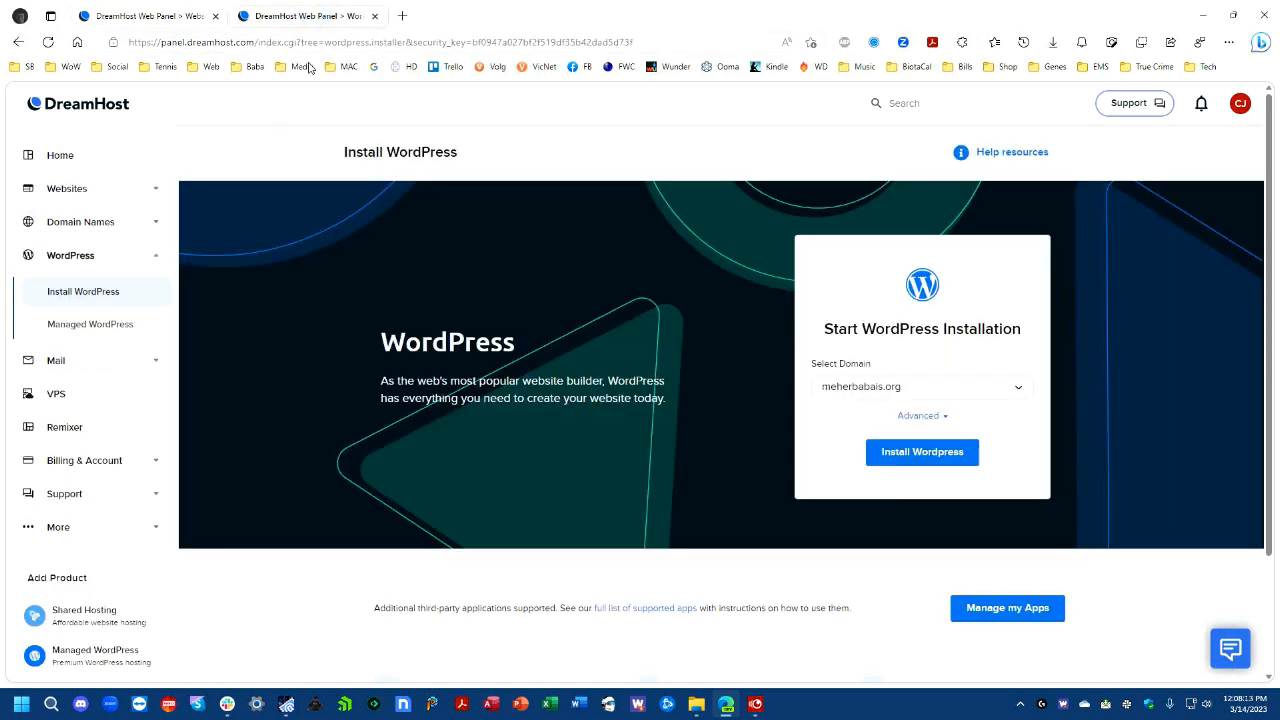
pyautogui.click(208, 66)
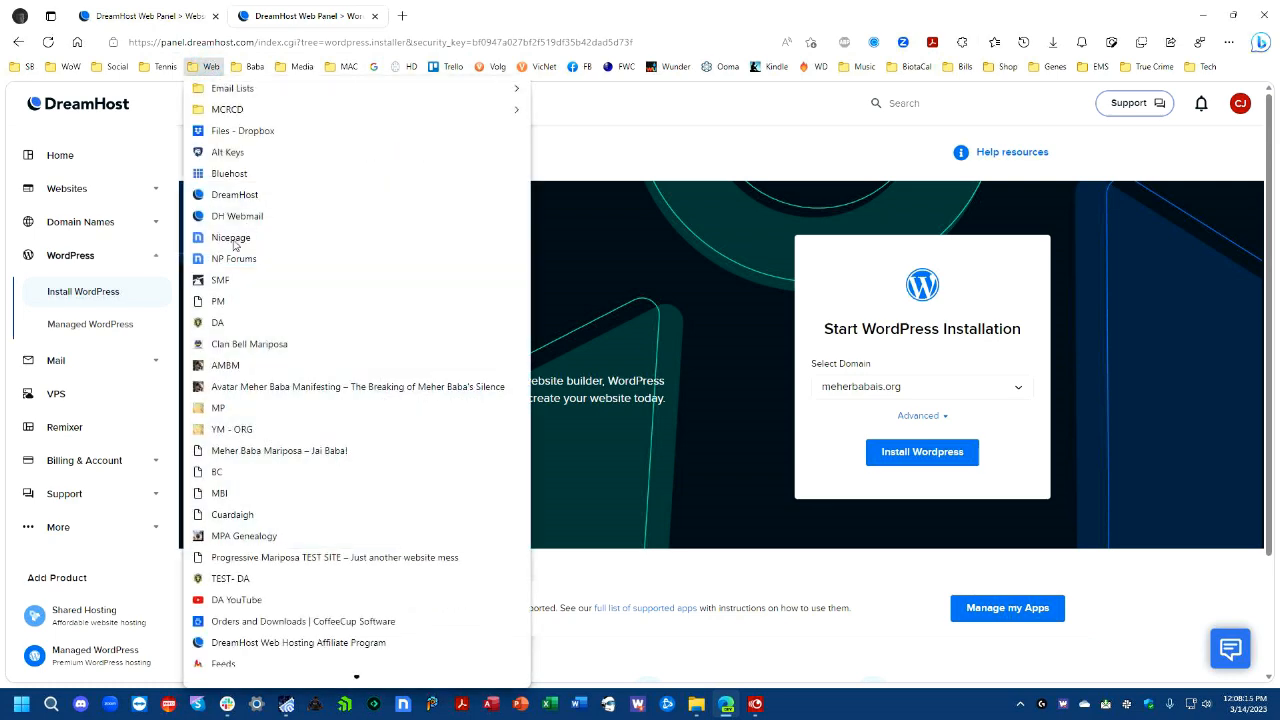
pyautogui.click(224, 500)
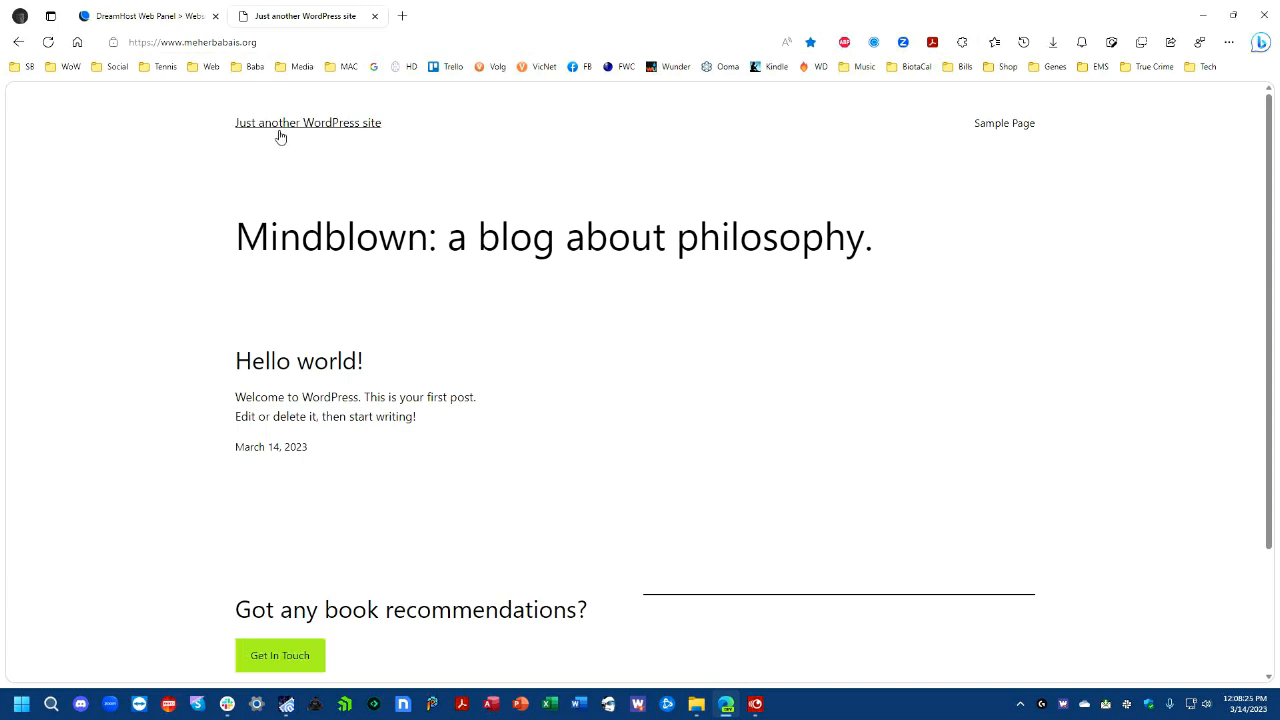
pyautogui.click(50, 44)
pyautogui.scroll(-2, 697, 354)
pyautogui.scroll(1, 620, 430)
pyautogui.click(148, 16)
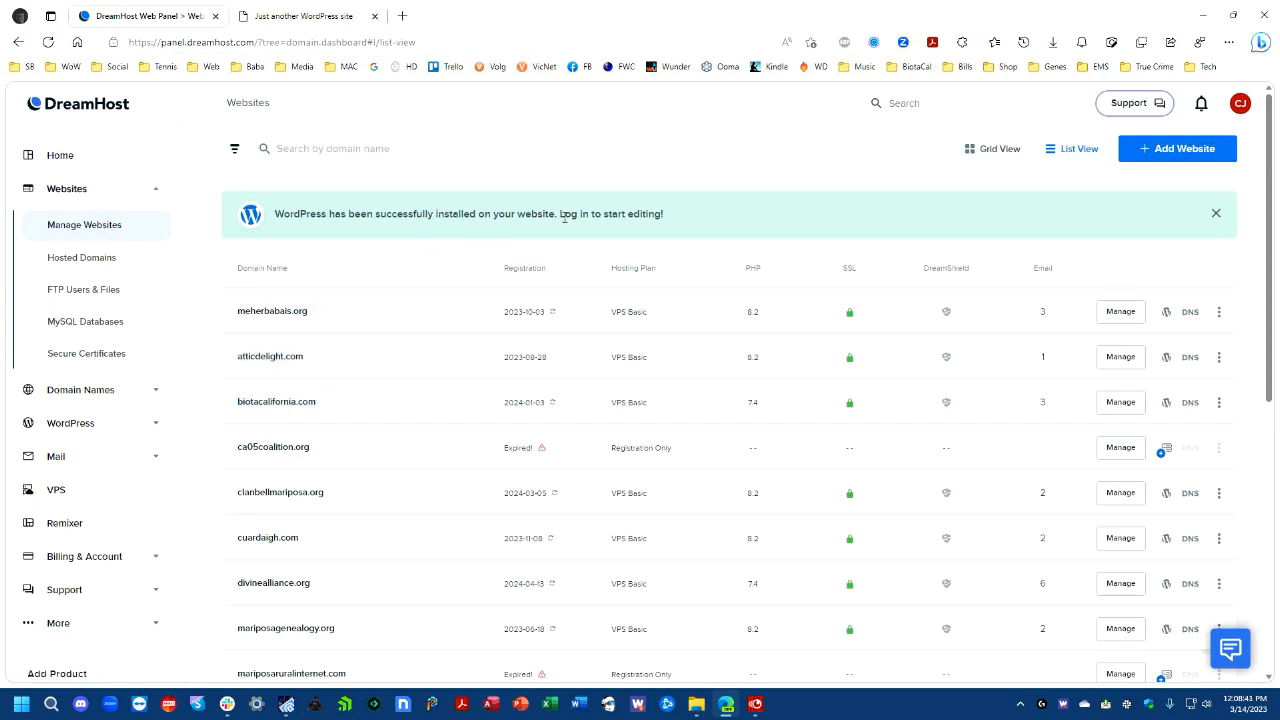
pyautogui.click(360, 16)
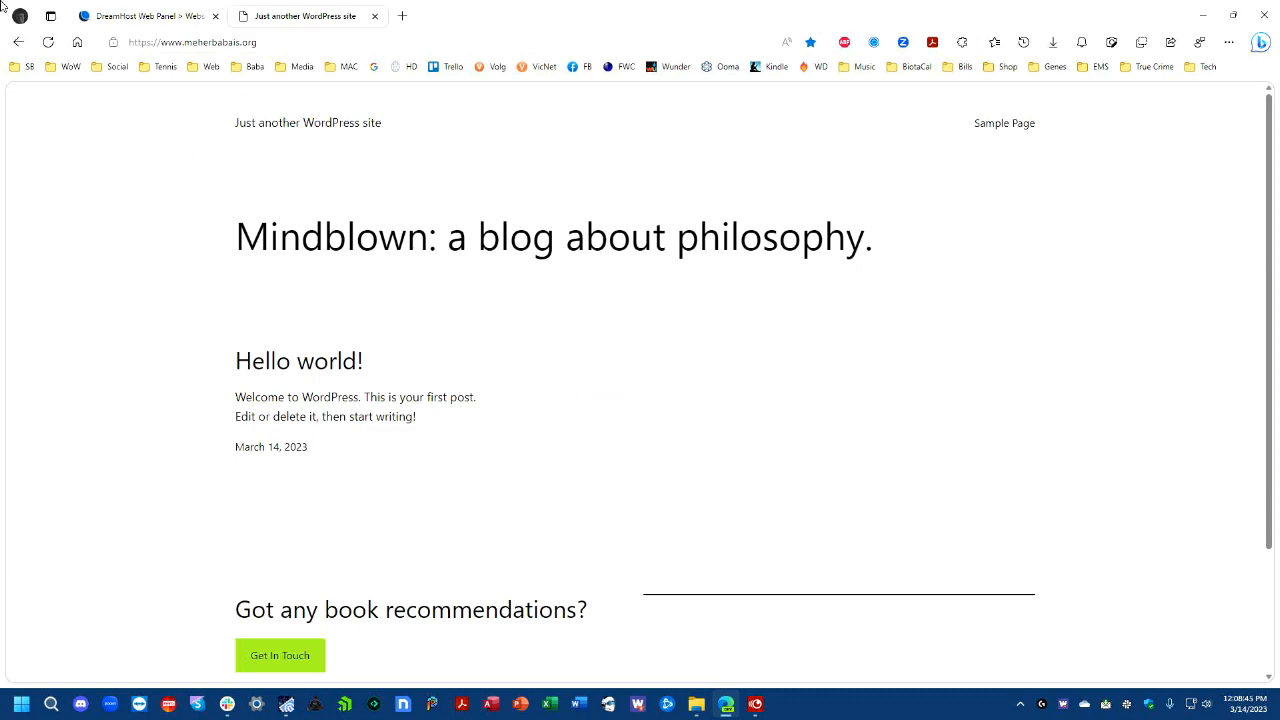
# In Interlink, open the newest WordPress installation email and follow its set-password link.
pyautogui.click(284, 704)
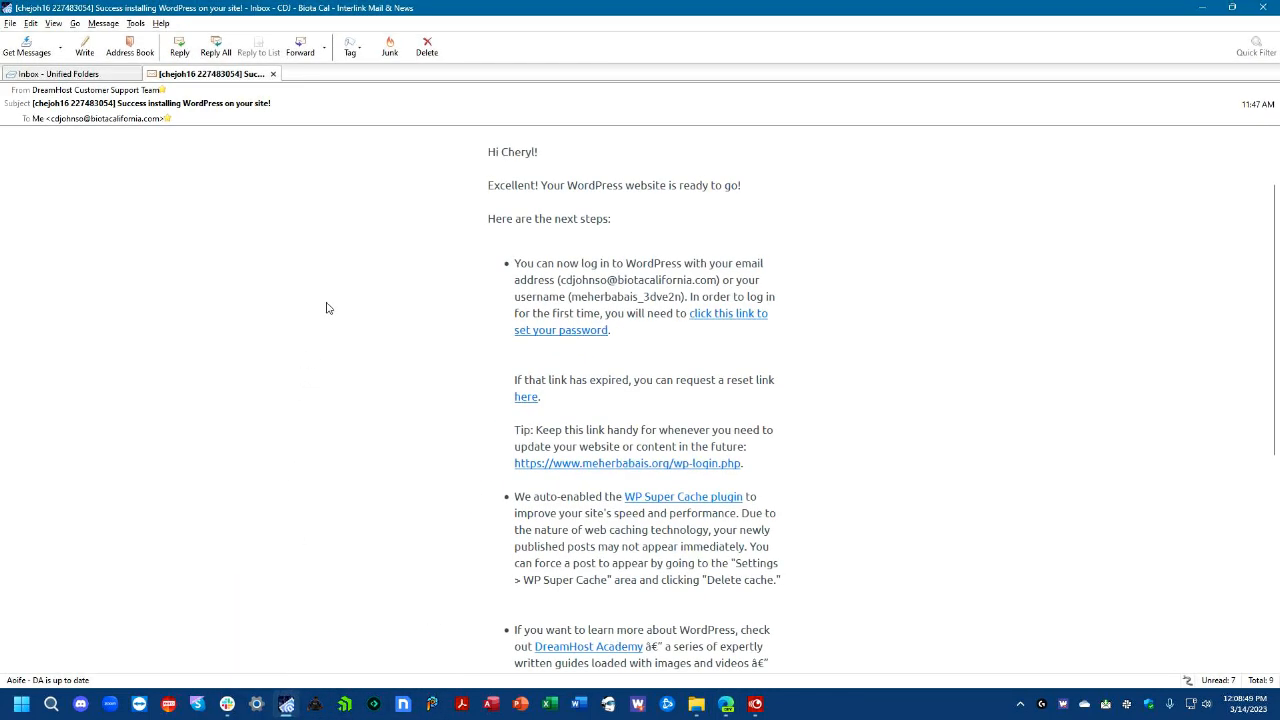
pyautogui.click(274, 74)
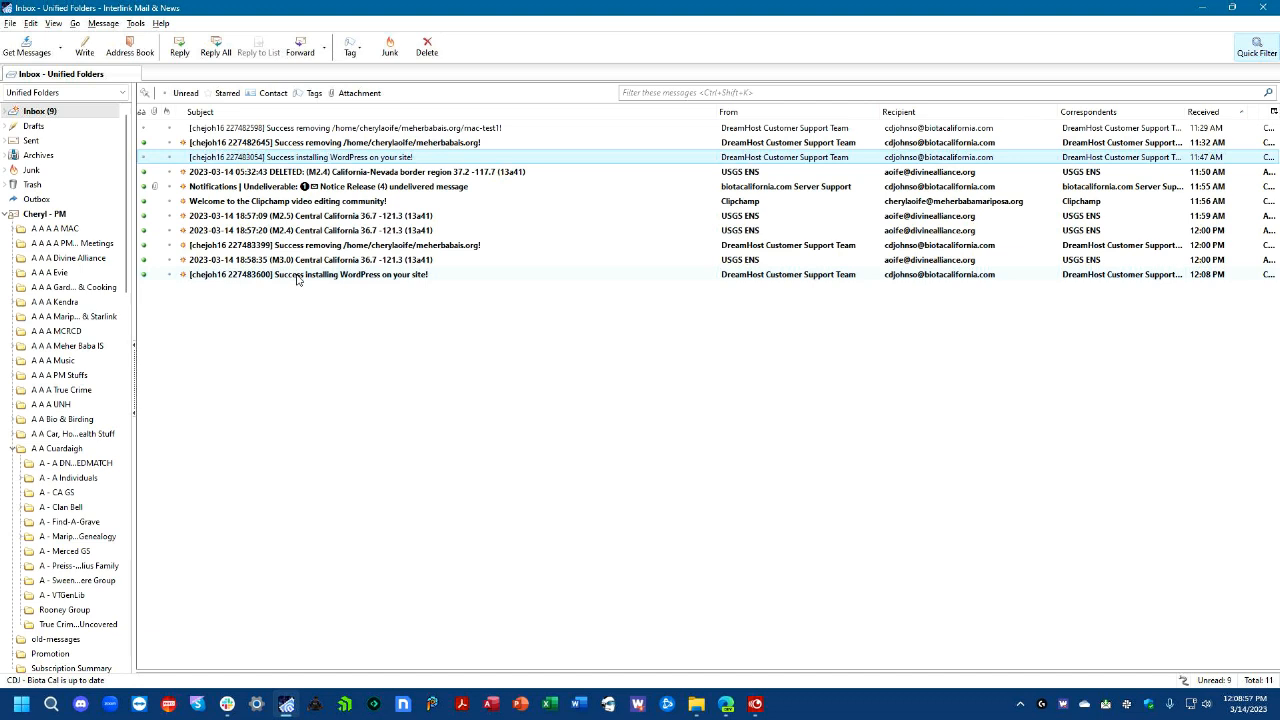
pyautogui.doubleClick(296, 276)
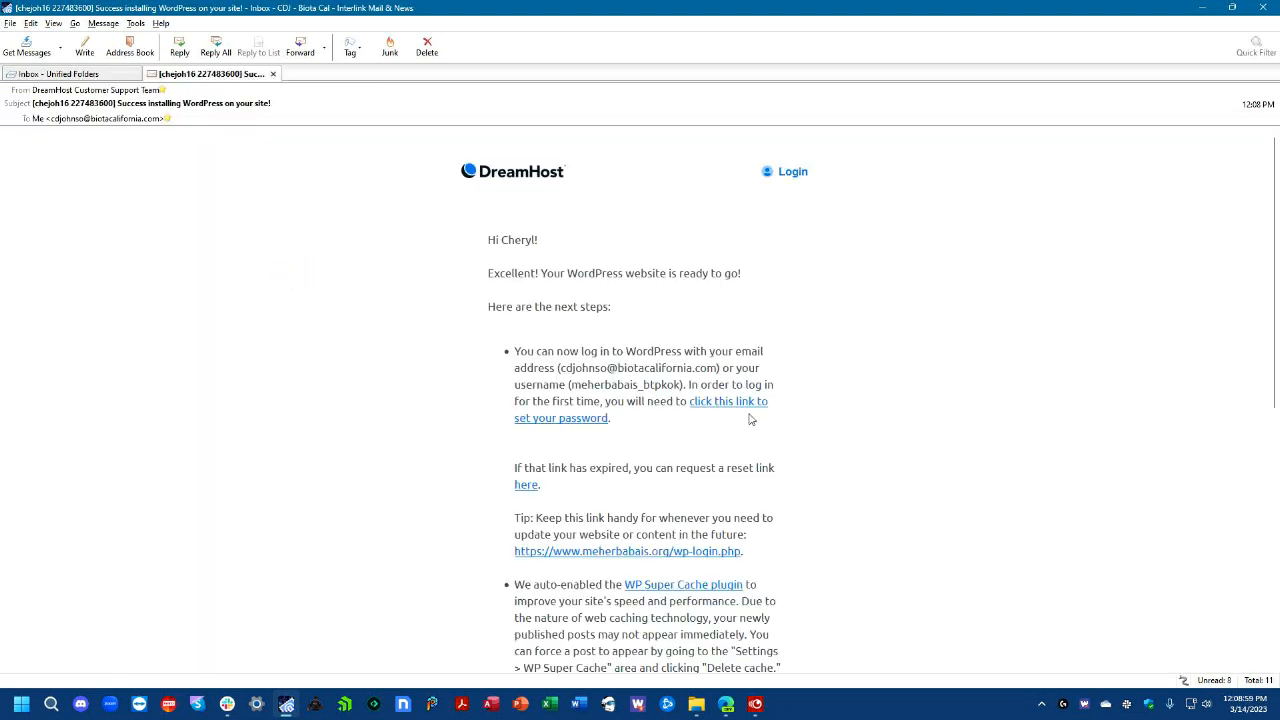
pyautogui.click(743, 406)
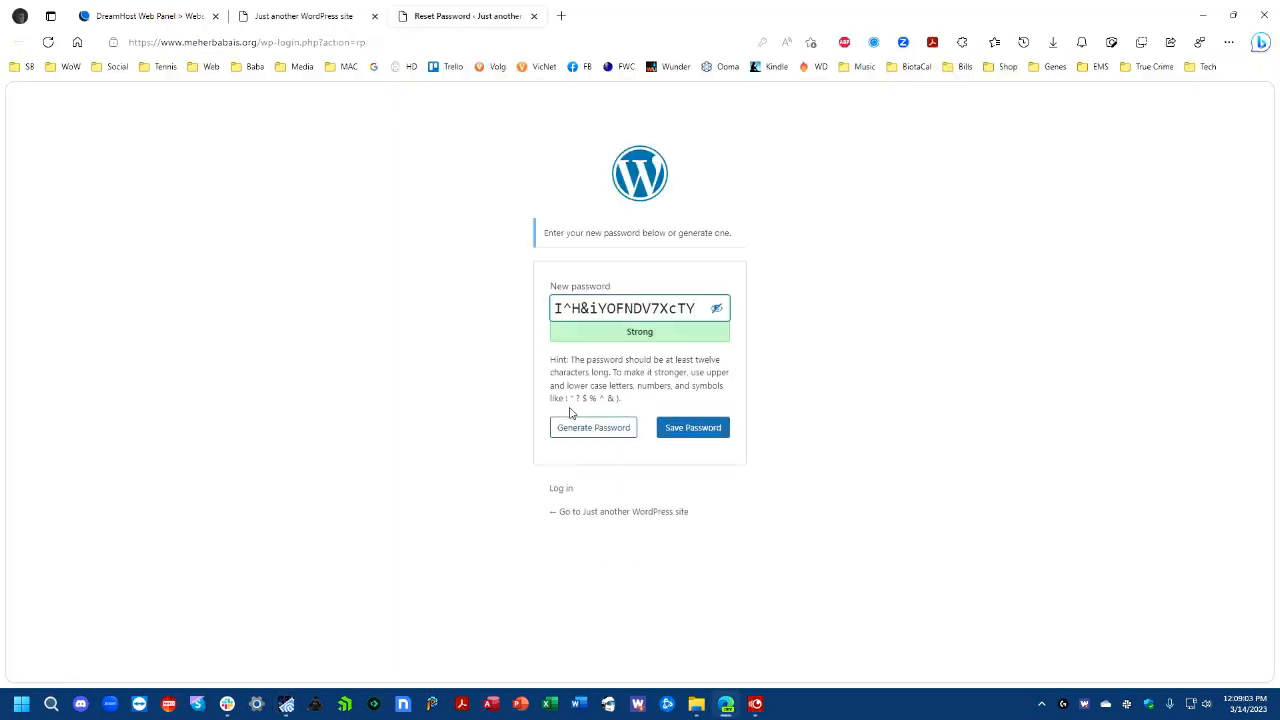
# Replace the generated password with your own new password, save it, and update Edge's stored password.
pyautogui.click(706, 308)
pyautogui.hotkey('ctrl', 'a')
pyautogui.press('BackSpace')
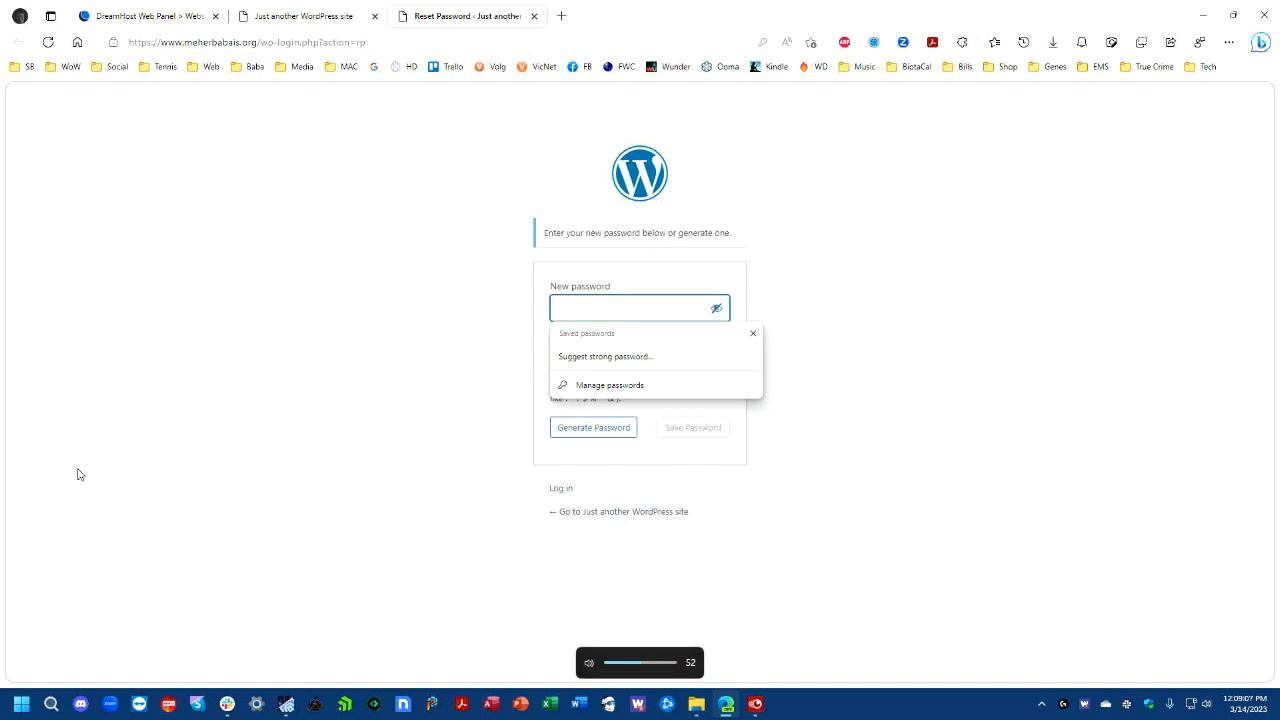
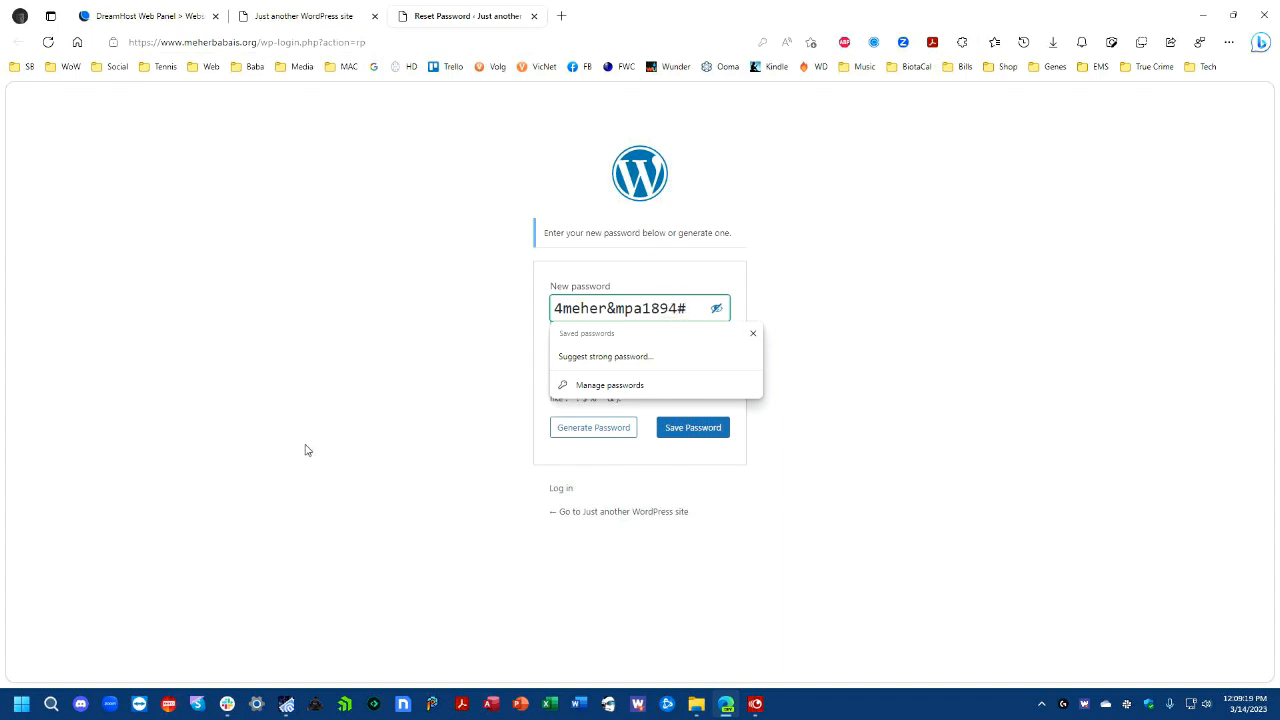
pyautogui.click(317, 437)
pyautogui.click(713, 433)
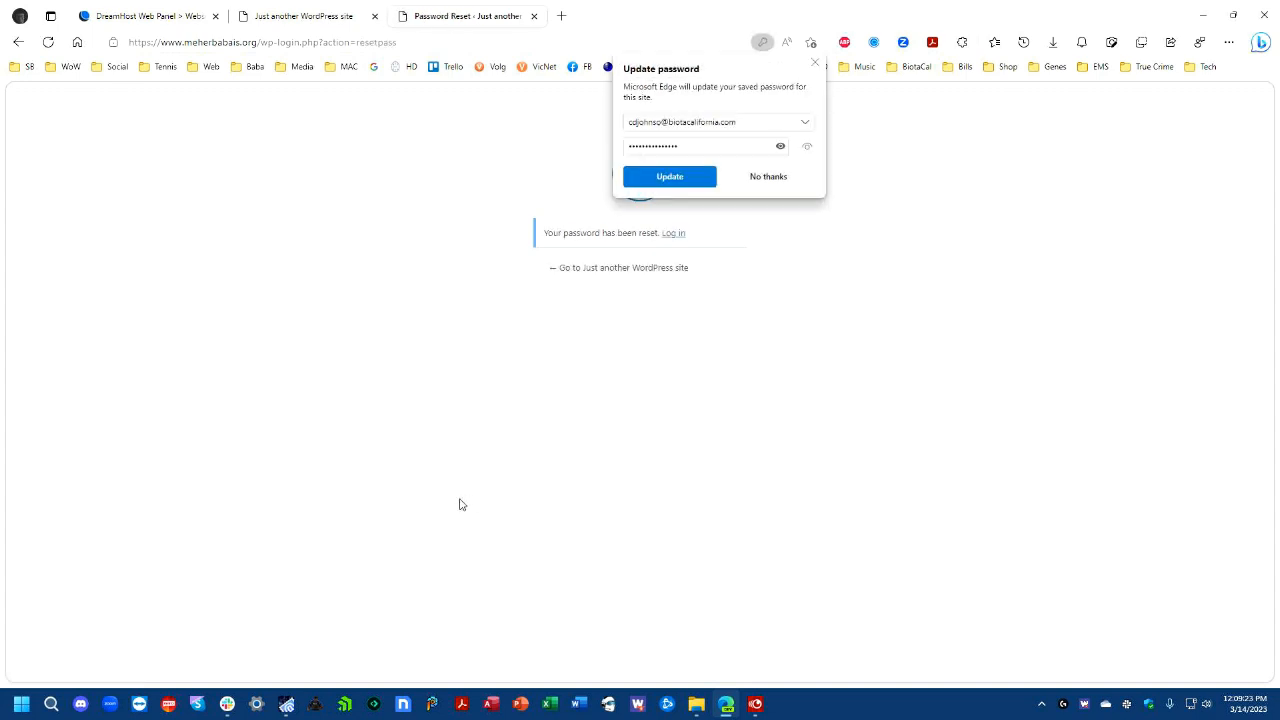
pyautogui.click(672, 173)
# Log in to the WordPress dashboard with Remember Me ticked.
pyautogui.click(677, 233)
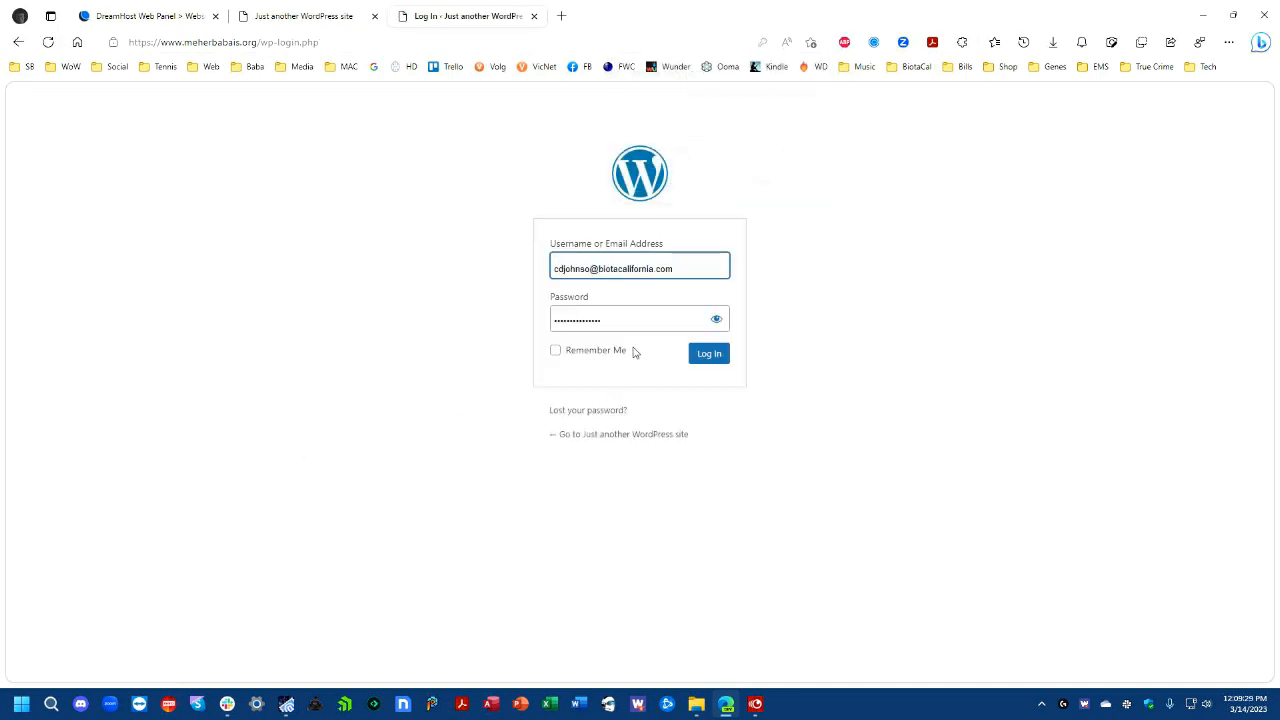
pyautogui.click(716, 318)
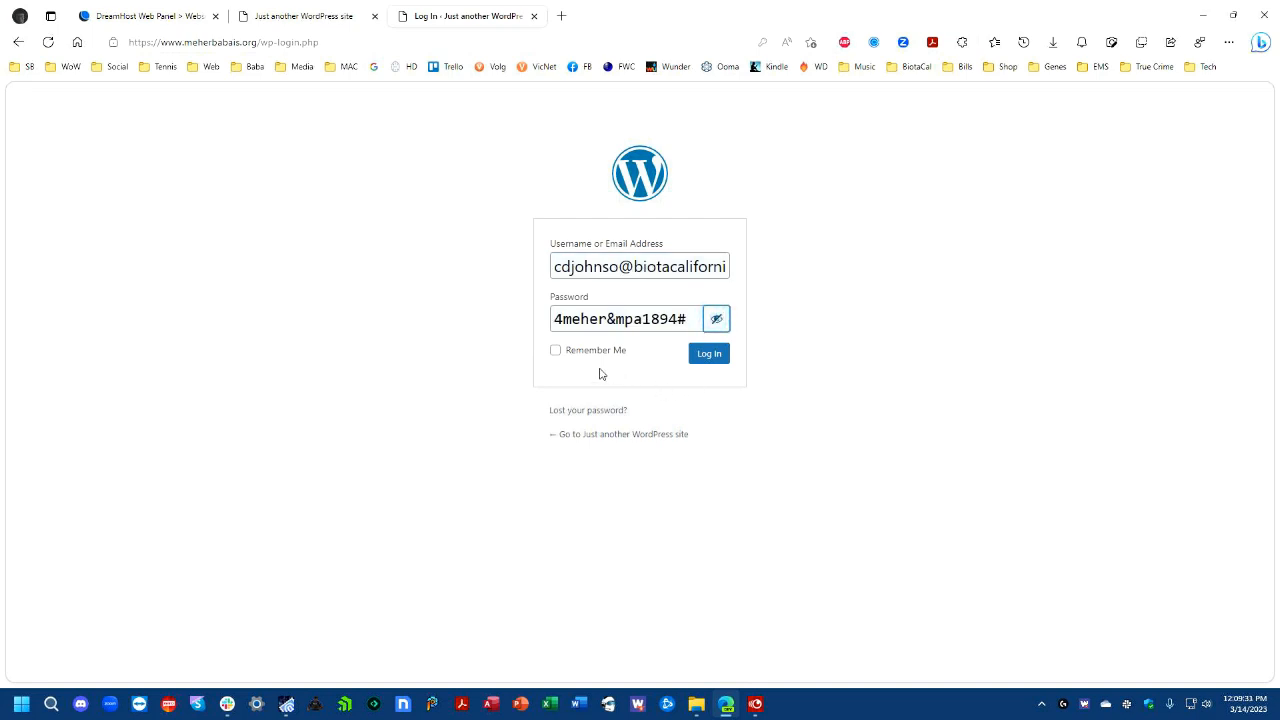
pyautogui.click(556, 351)
pyautogui.click(710, 354)
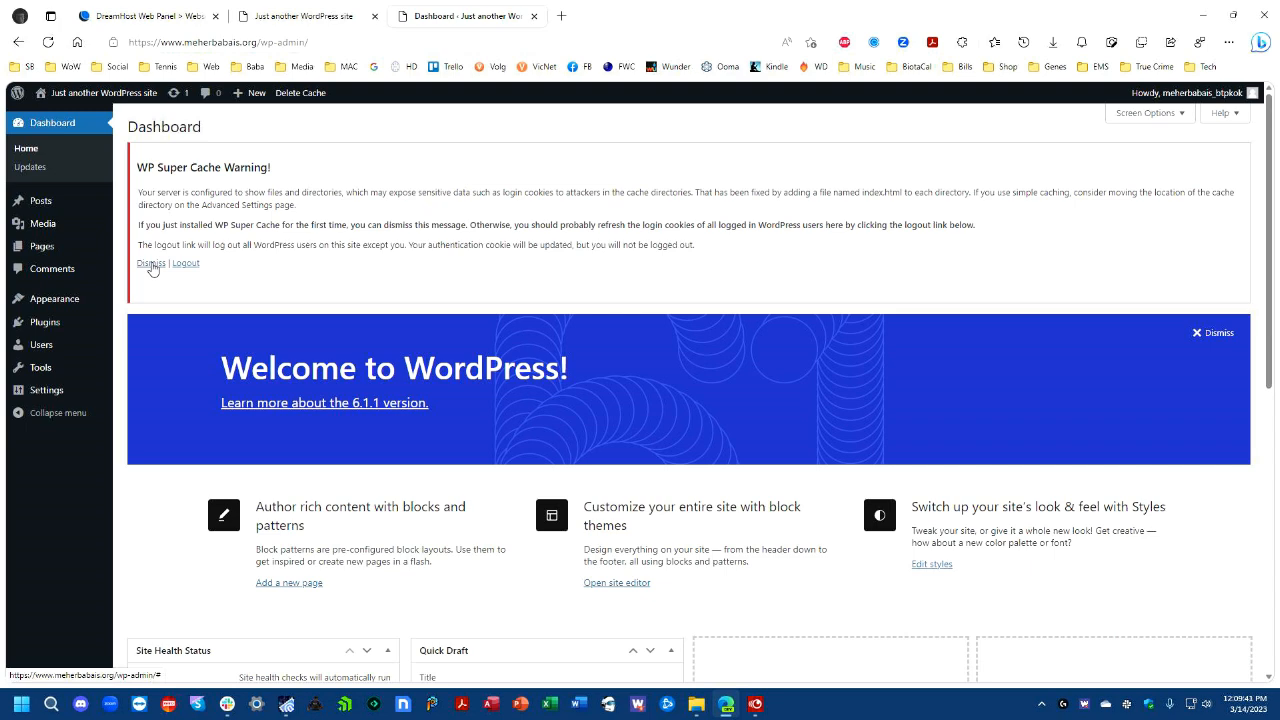
# Dismiss the WP Super Cache warning and move Activity and Events and News into the right columns.
pyautogui.click(151, 264)
pyautogui.scroll(-4, 860, 409)
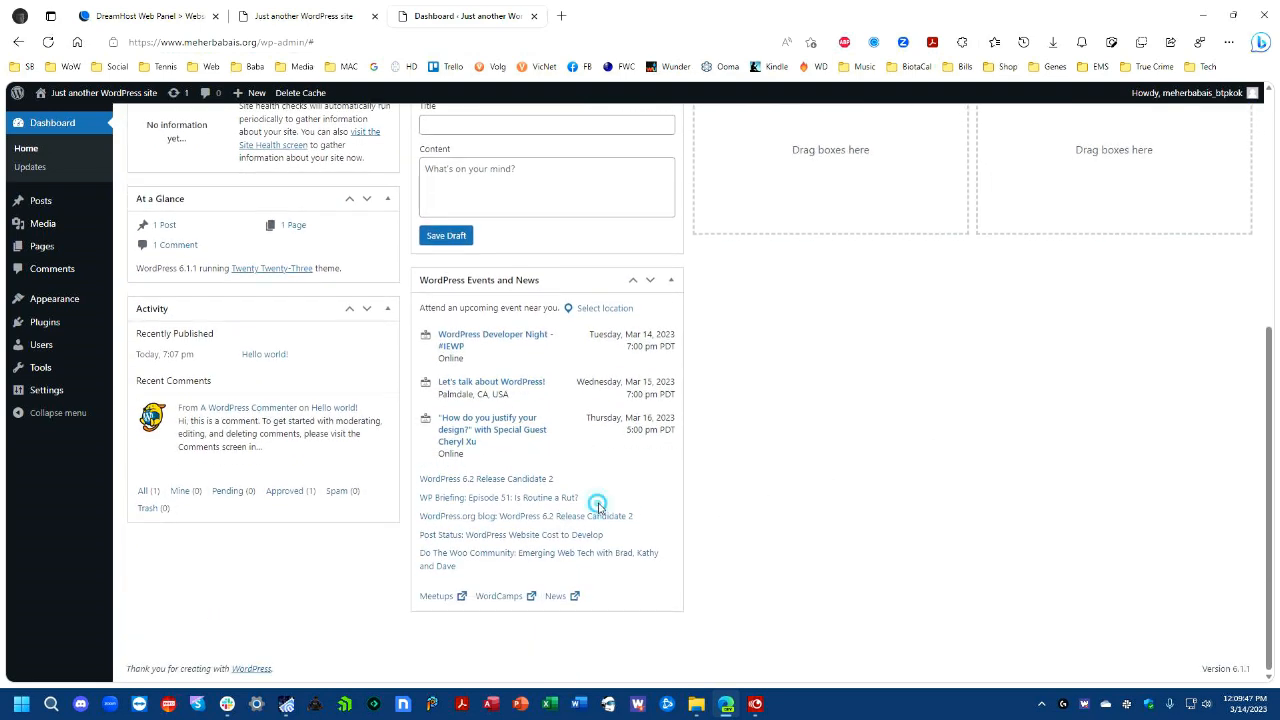
pyautogui.moveTo(594, 503); pyautogui.dragTo(891, 223)
pyautogui.click(794, 486)
pyautogui.scroll(2, 788, 406)
pyautogui.moveTo(240, 492); pyautogui.dragTo(677, 370)
pyautogui.moveTo(575, 462); pyautogui.dragTo(1000, 400)
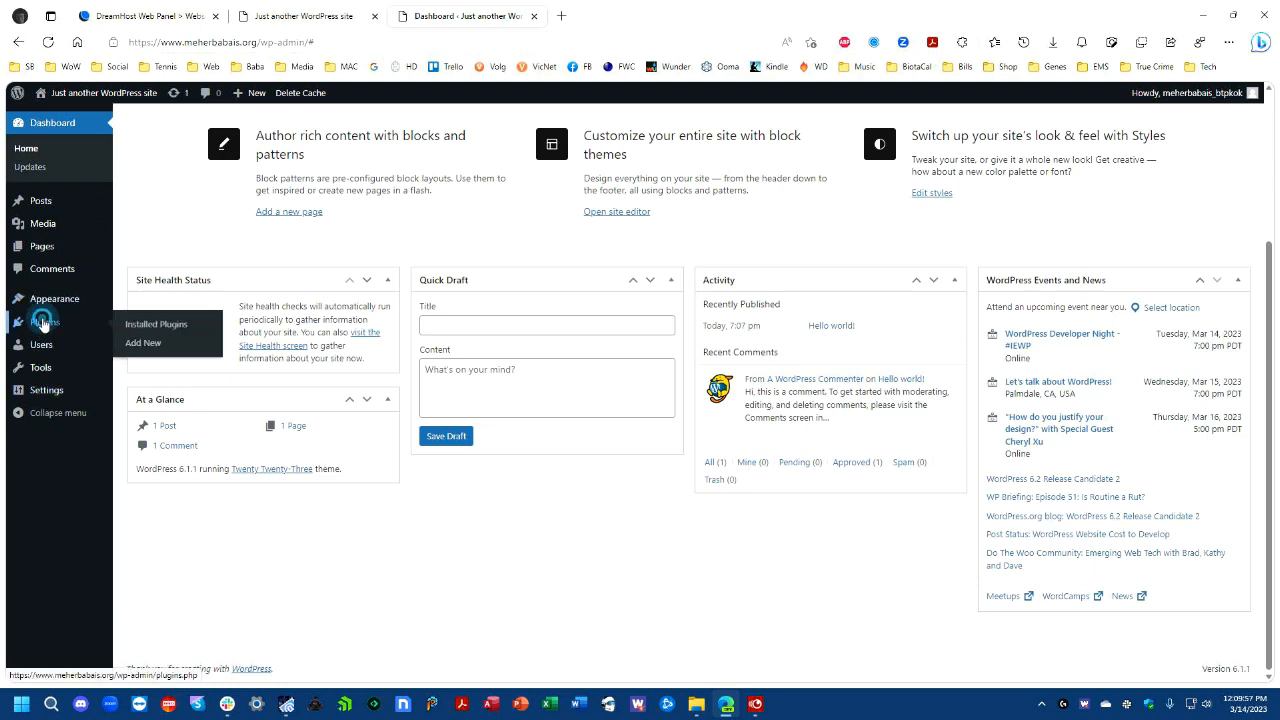
# Delete the Hello Dolly plugin from Installed Plugins and confirm the deletion.
pyautogui.click(44, 322)
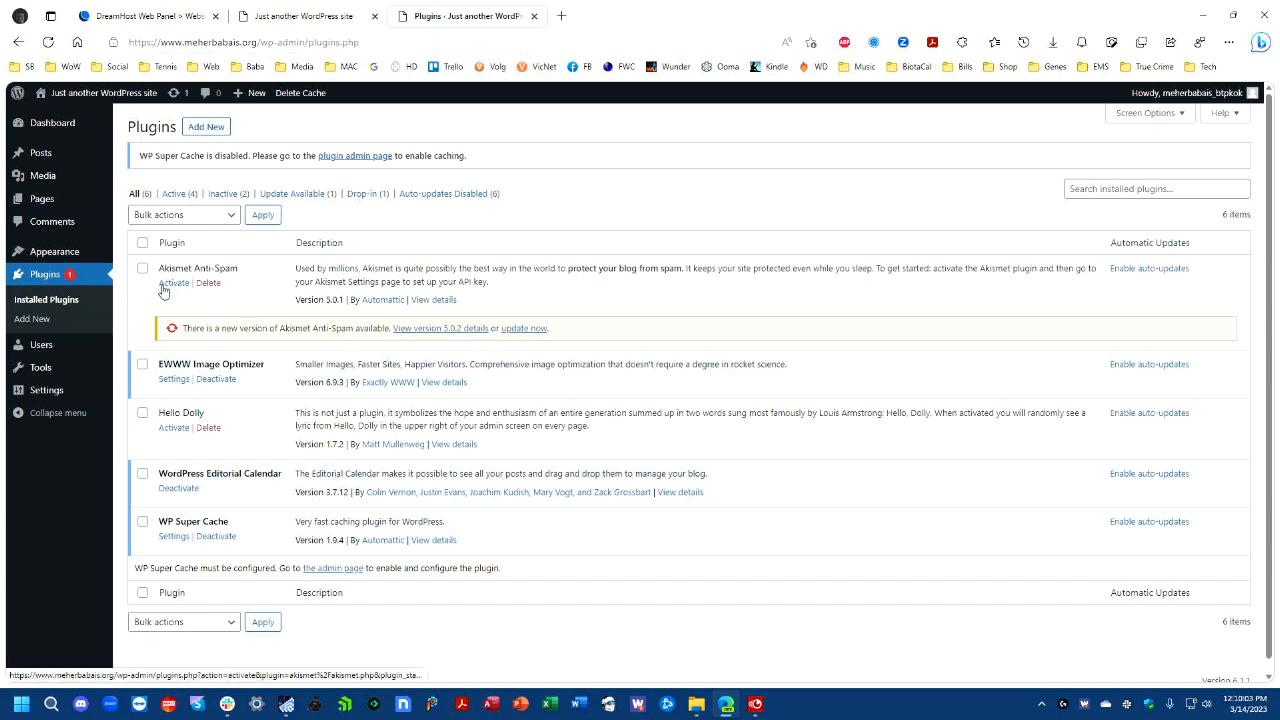
pyautogui.click(208, 428)
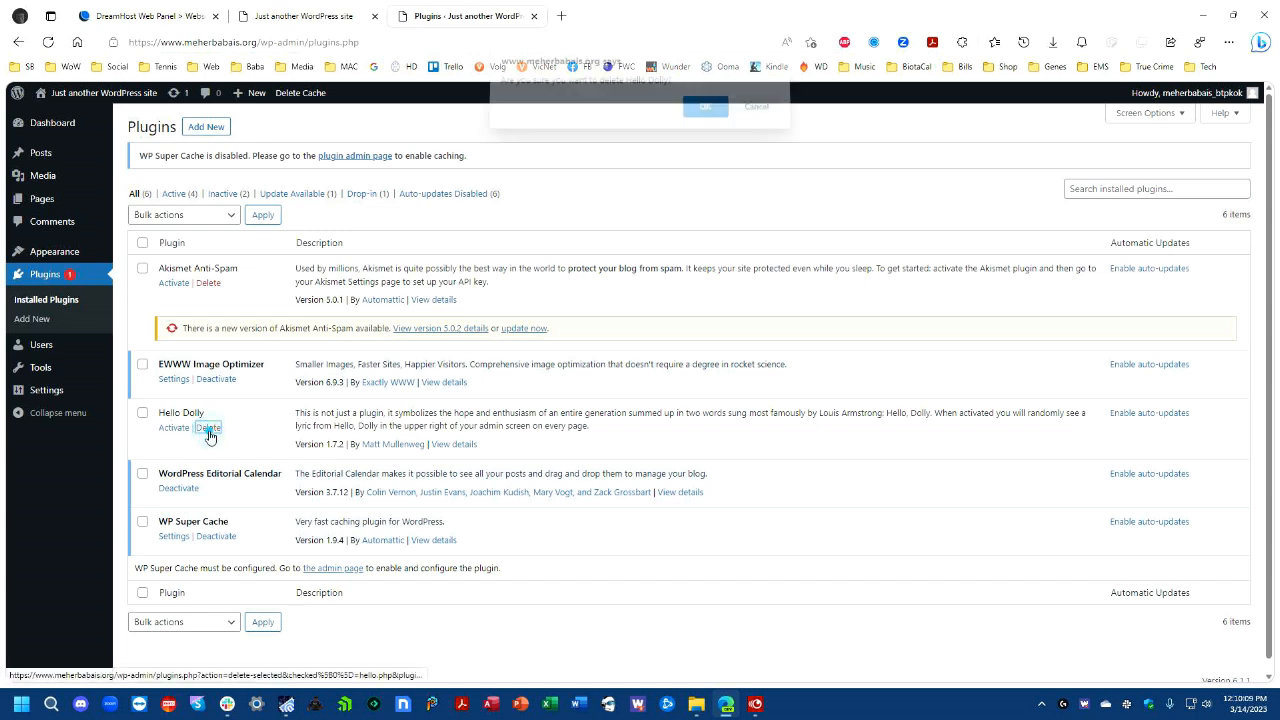
pyautogui.click(704, 115)
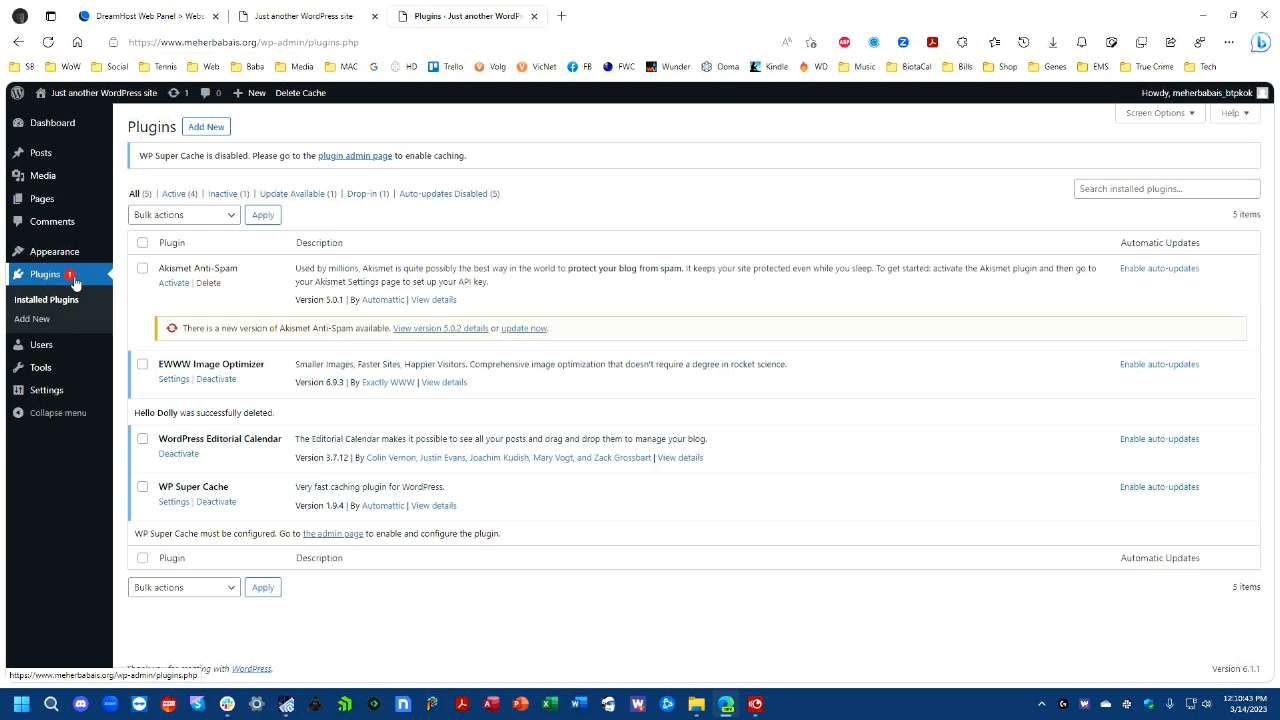
pyautogui.press('XF86AudioLowerVolume')
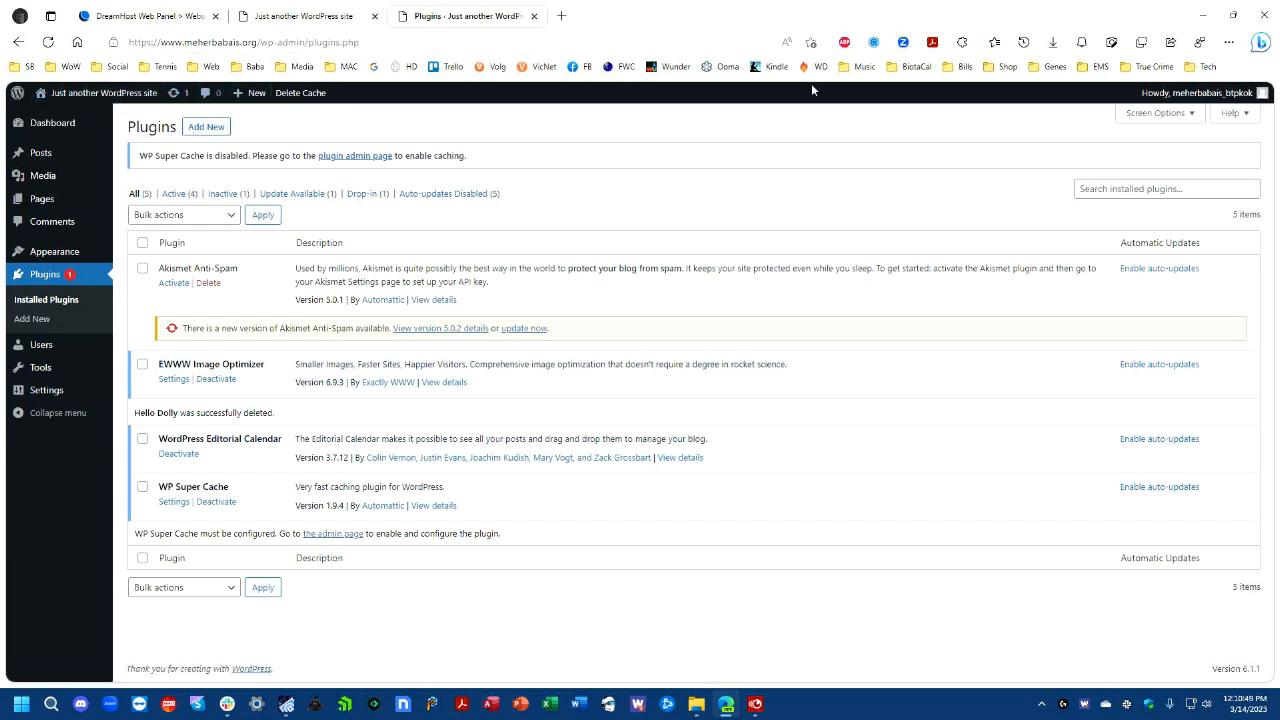
# Update Akismet Anti-Spam to 5.0.2 from the Updates page, then return to Installed Plugins.
pyautogui.click(174, 93)
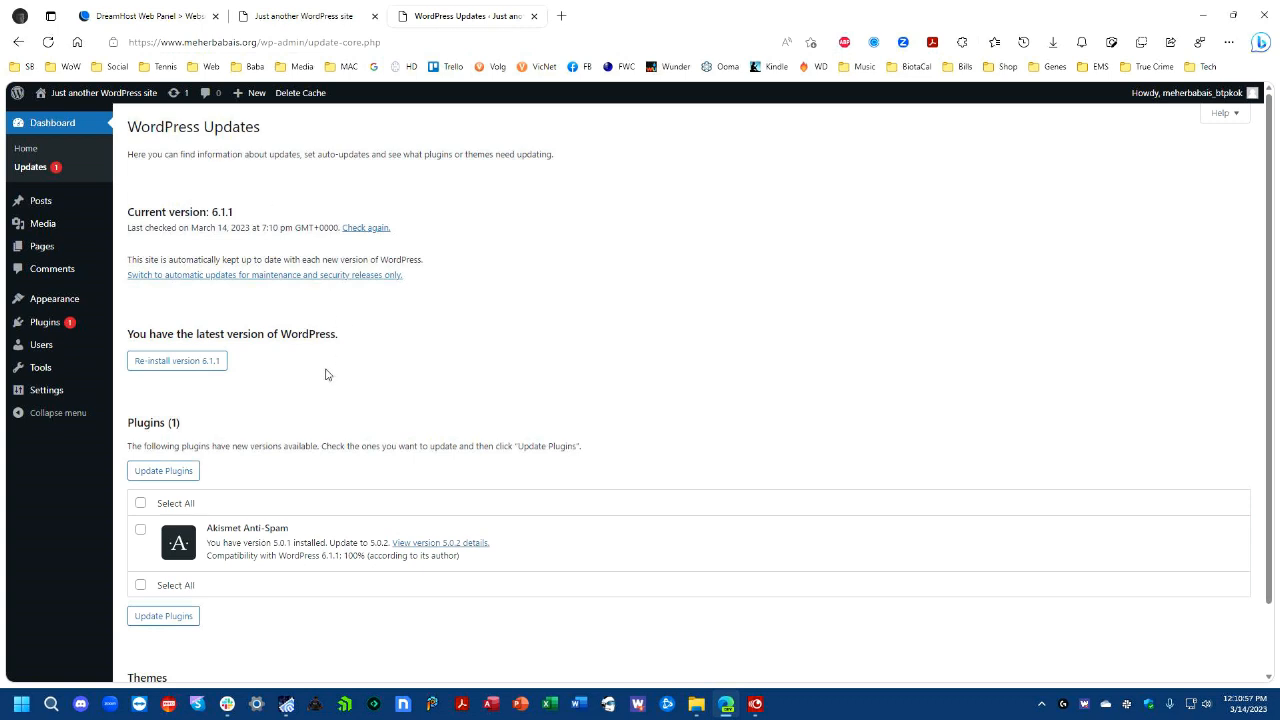
pyautogui.click(139, 504)
pyautogui.click(160, 470)
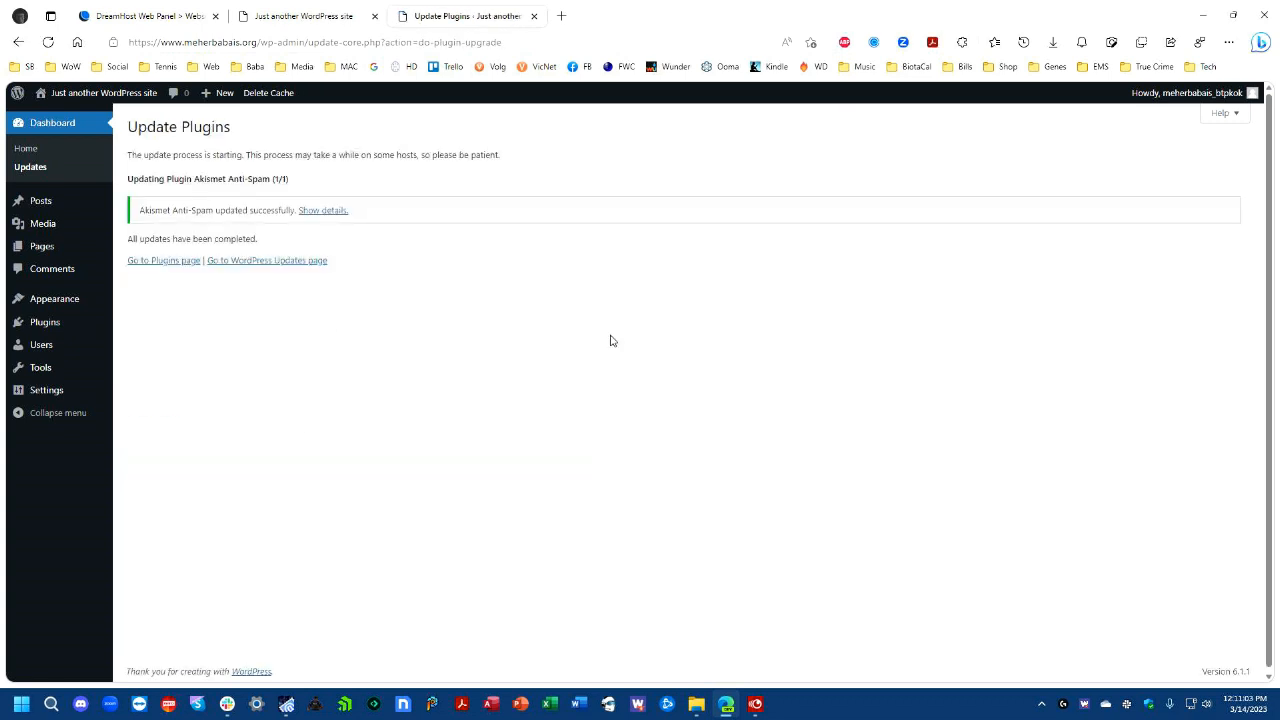
pyautogui.click(47, 325)
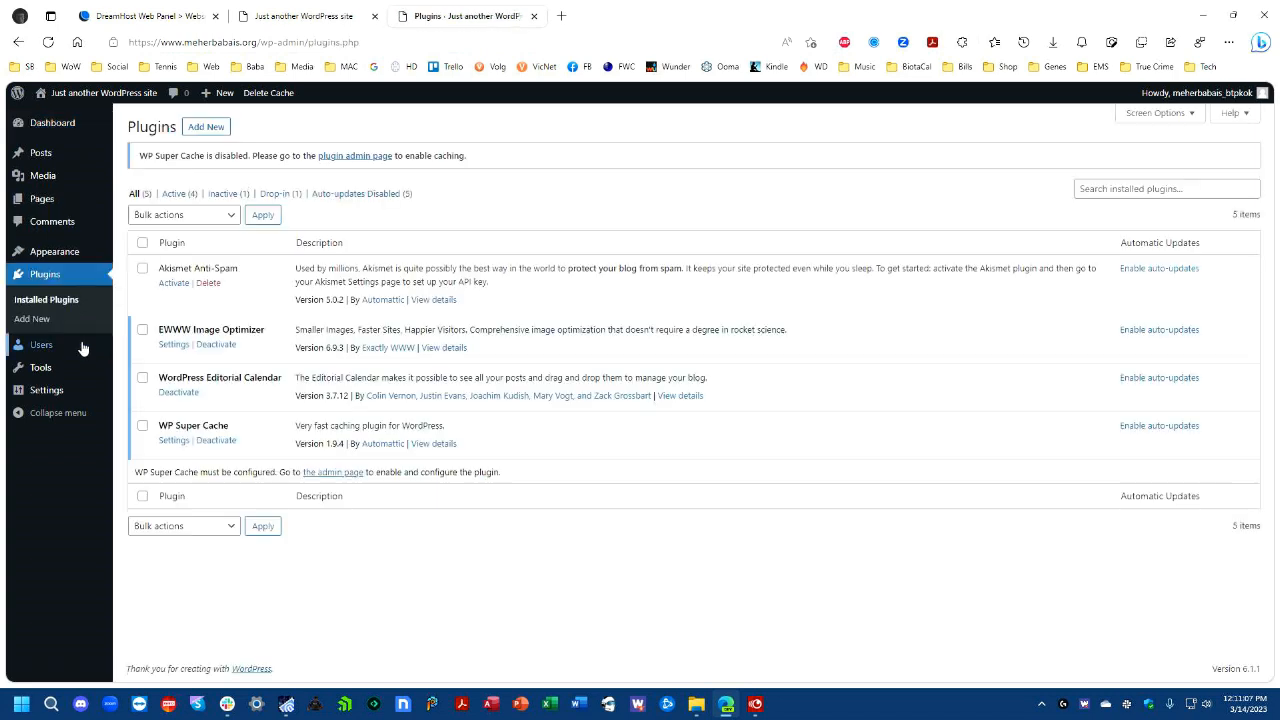
# Open General Settings, glance over the live blog homepage, then return to General Settings.
pyautogui.moveTo(42, 369)
pyautogui.click(44, 396)
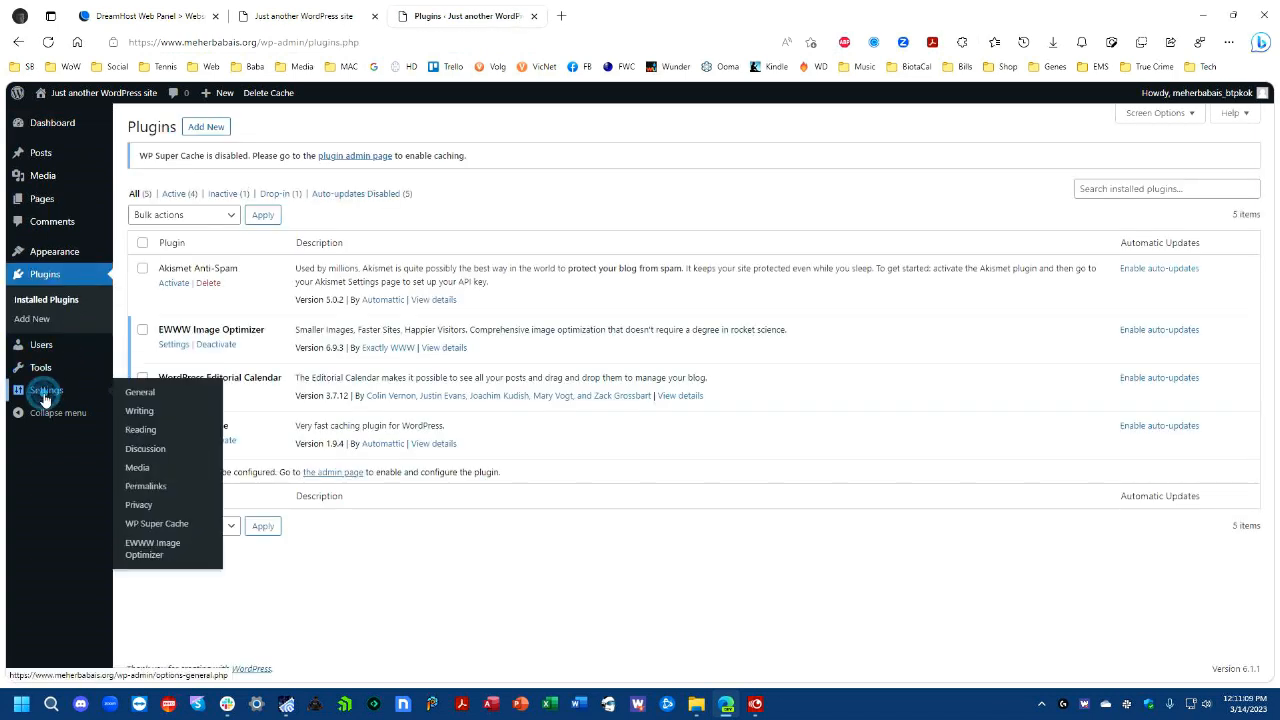
pyautogui.click(312, 16)
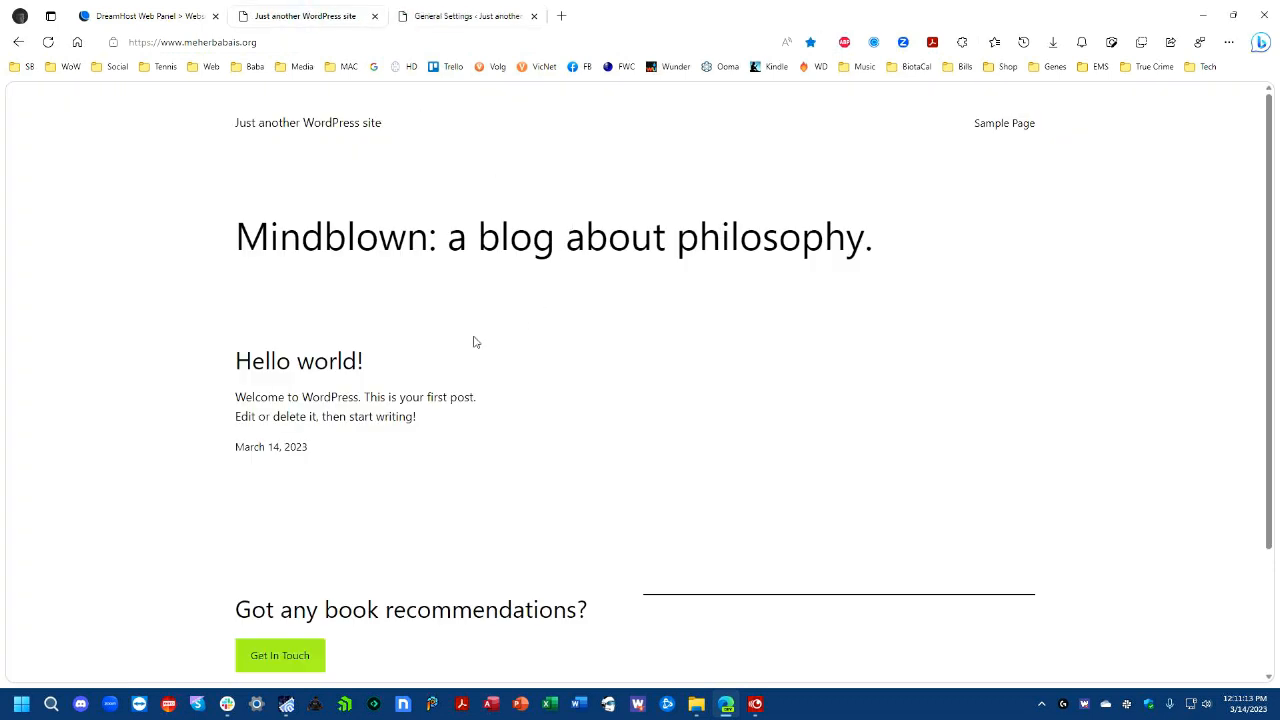
pyautogui.scroll(-3, 385, 368)
pyautogui.scroll(3, 479, 430)
pyautogui.click(467, 10)
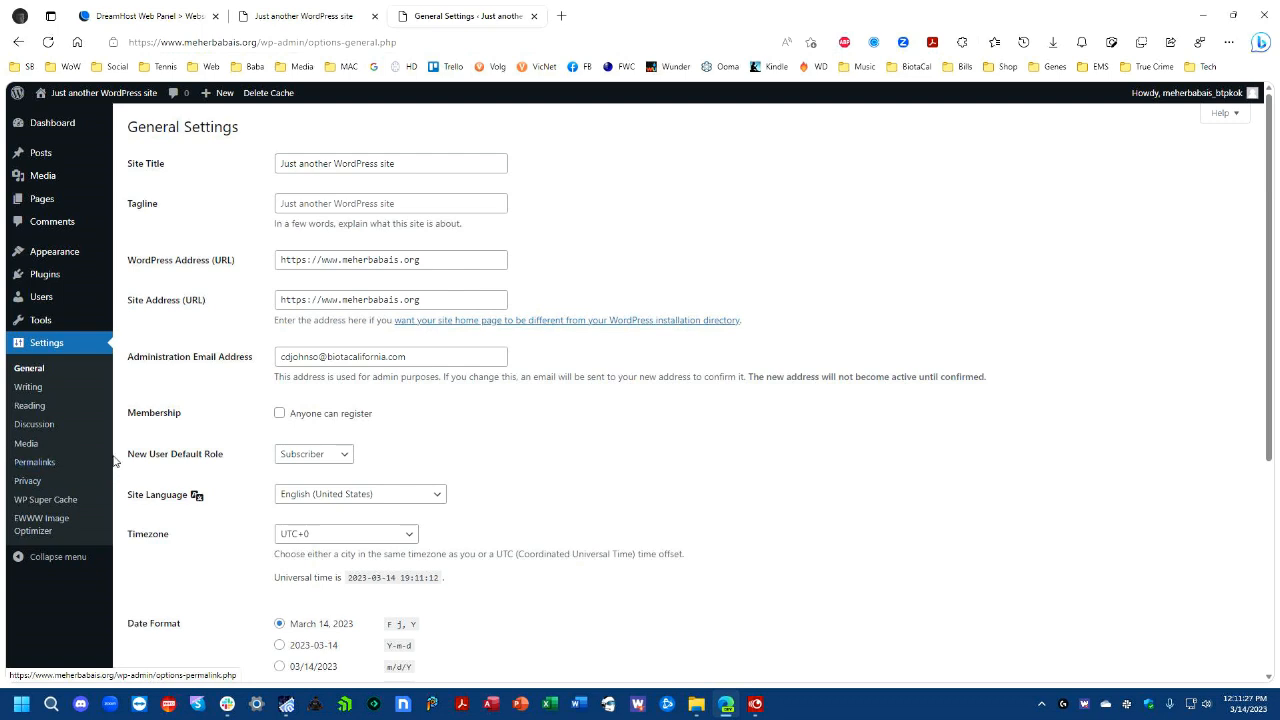
# Set Reading to a static Sample Page homepage, 5 posts per page, 5 feed items as excerpts, and save.
pyautogui.click(40, 405)
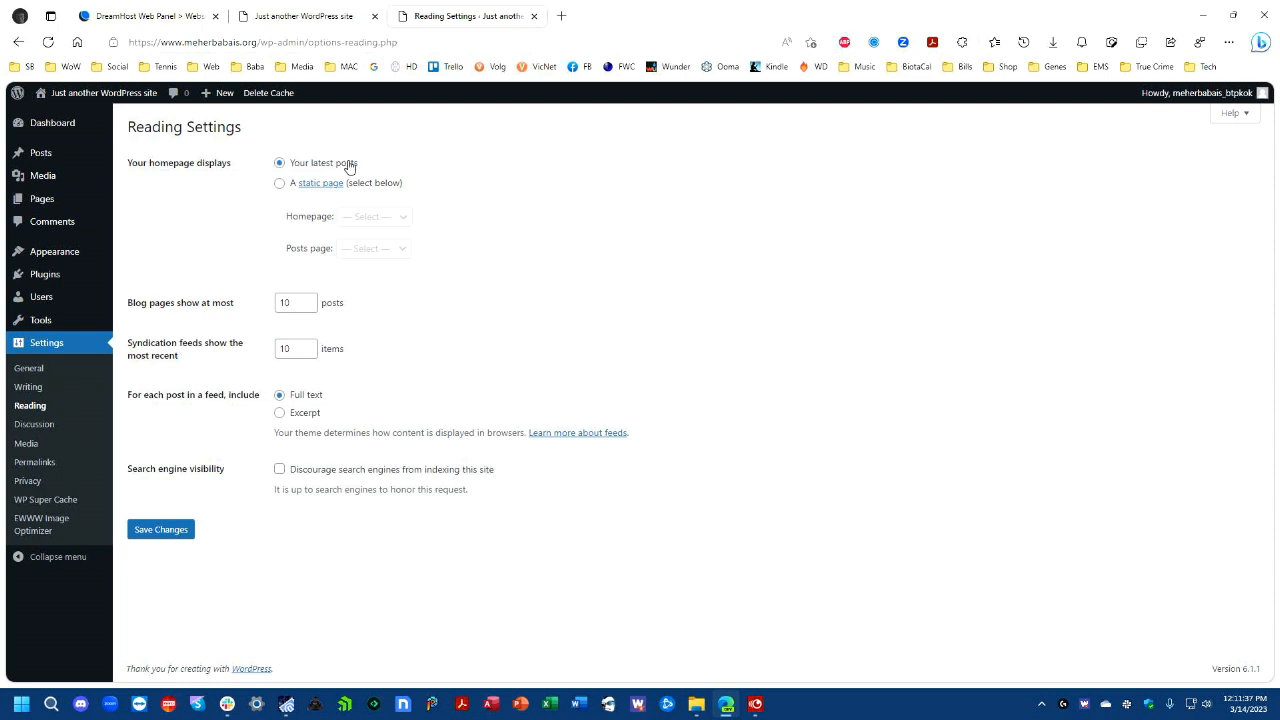
pyautogui.click(279, 183)
pyautogui.click(351, 218)
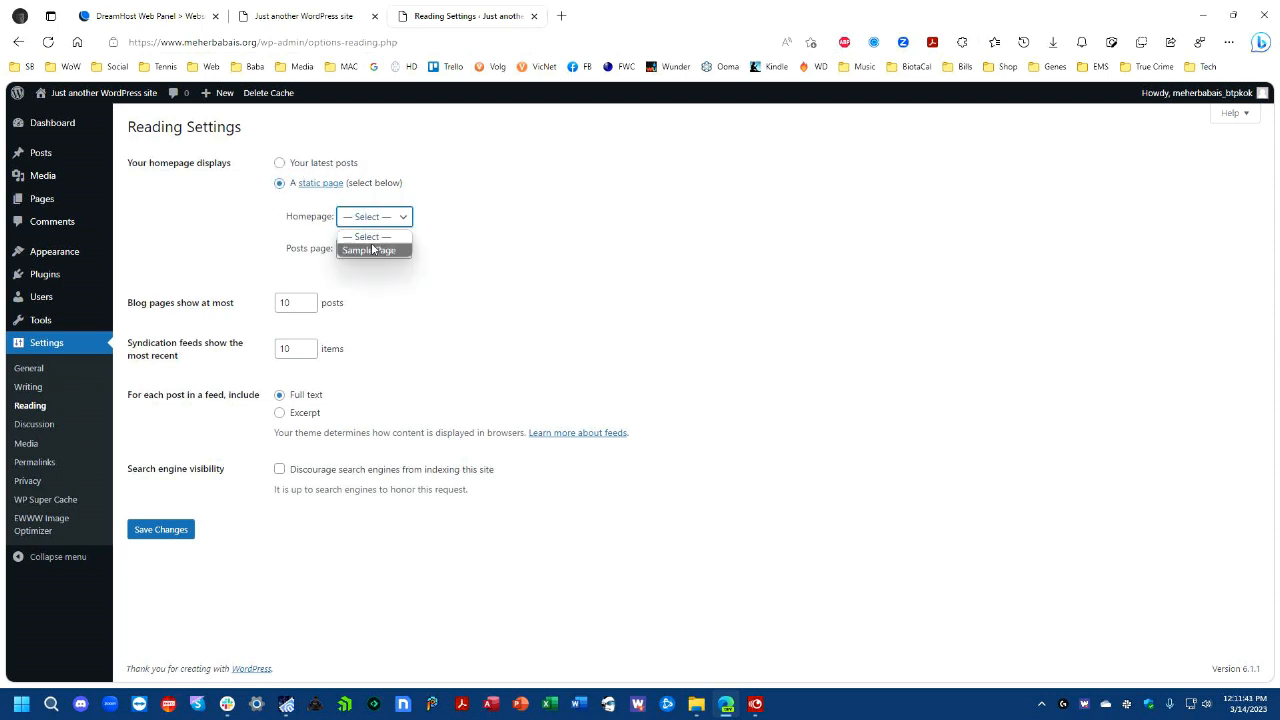
pyautogui.click(370, 250)
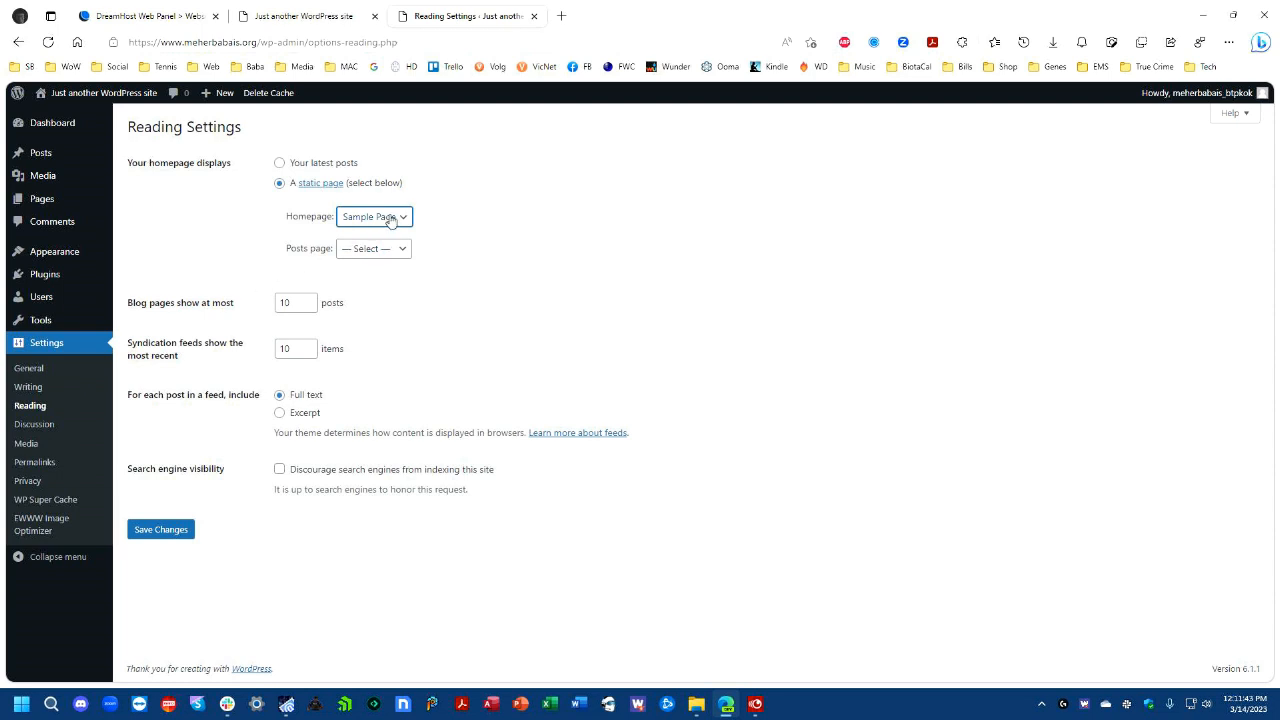
pyautogui.doubleClick(312, 302)
pyautogui.write('5')
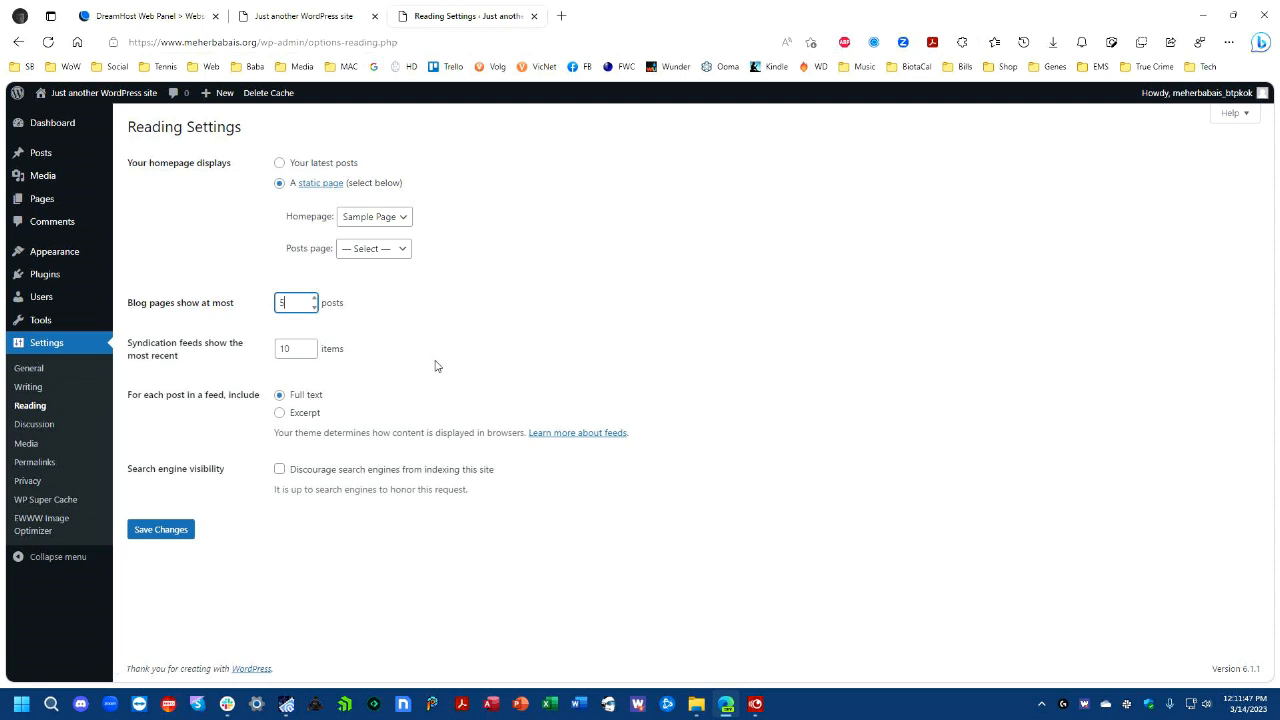
pyautogui.doubleClick(313, 346)
pyautogui.click(279, 413)
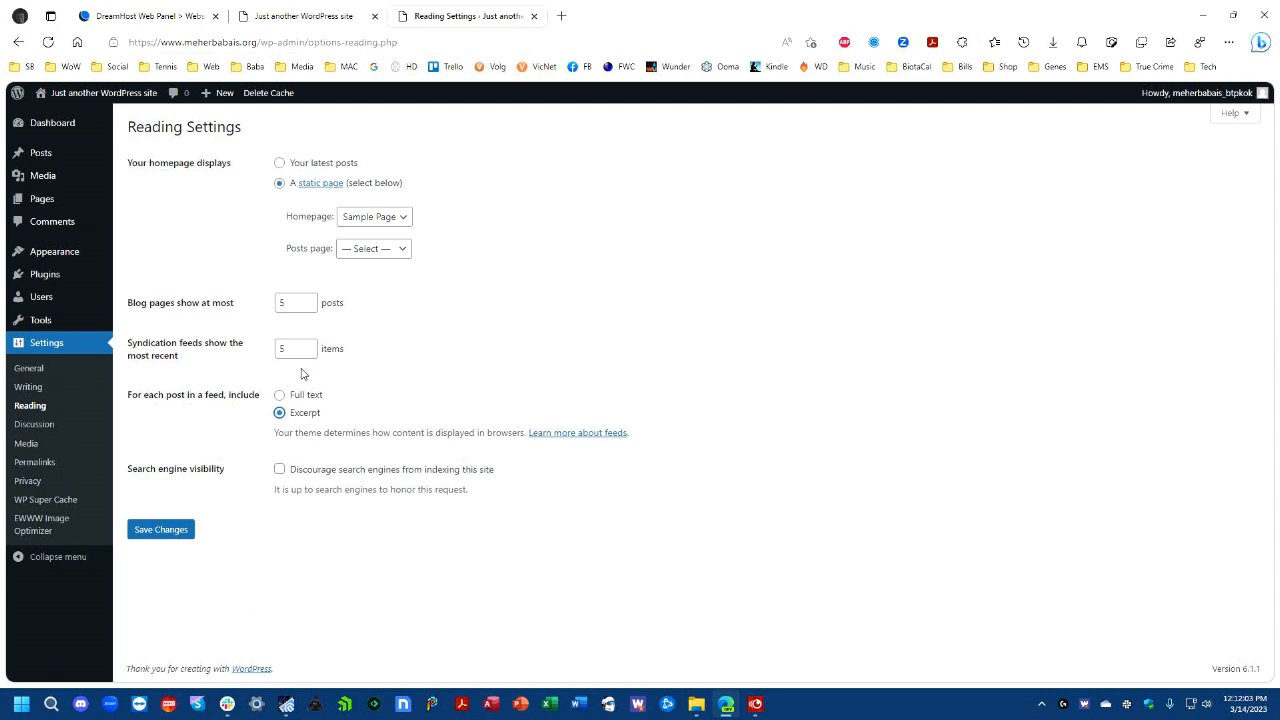
pyautogui.click(160, 532)
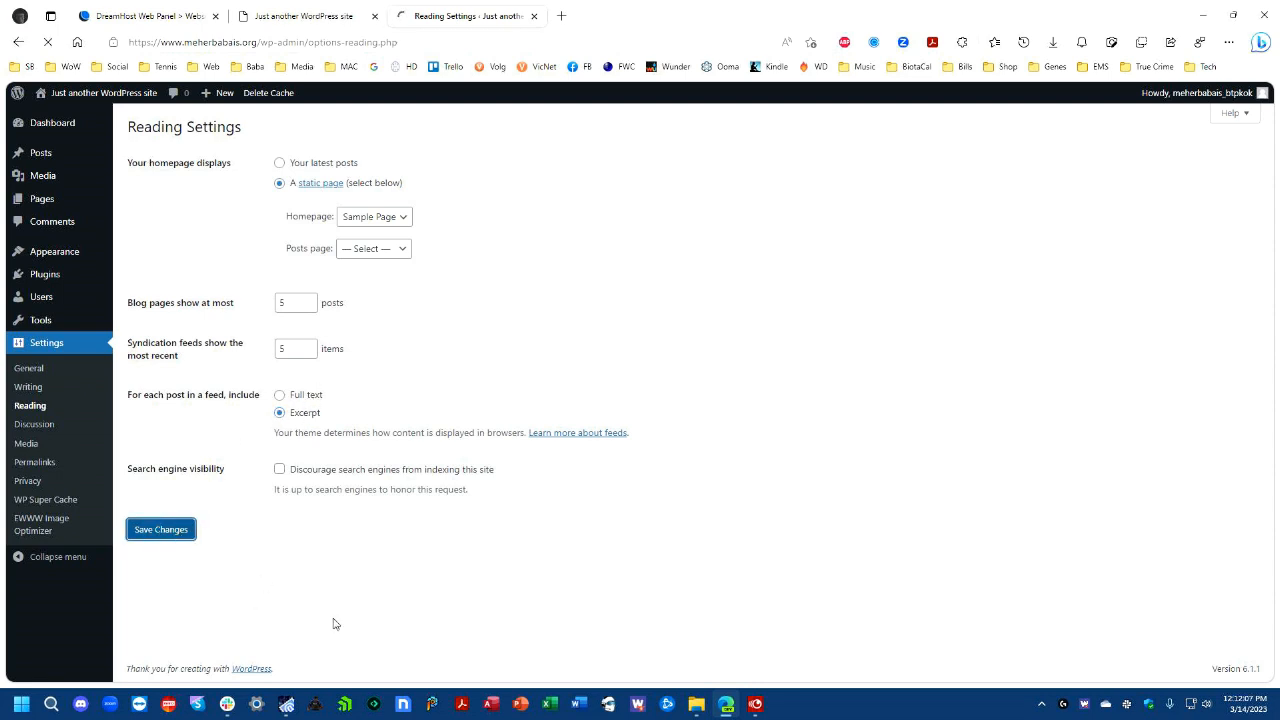
# Reload meherbabais.org to confirm Sample Page is the live homepage, then switch to the DreamHost tab.
pyautogui.click(311, 14)
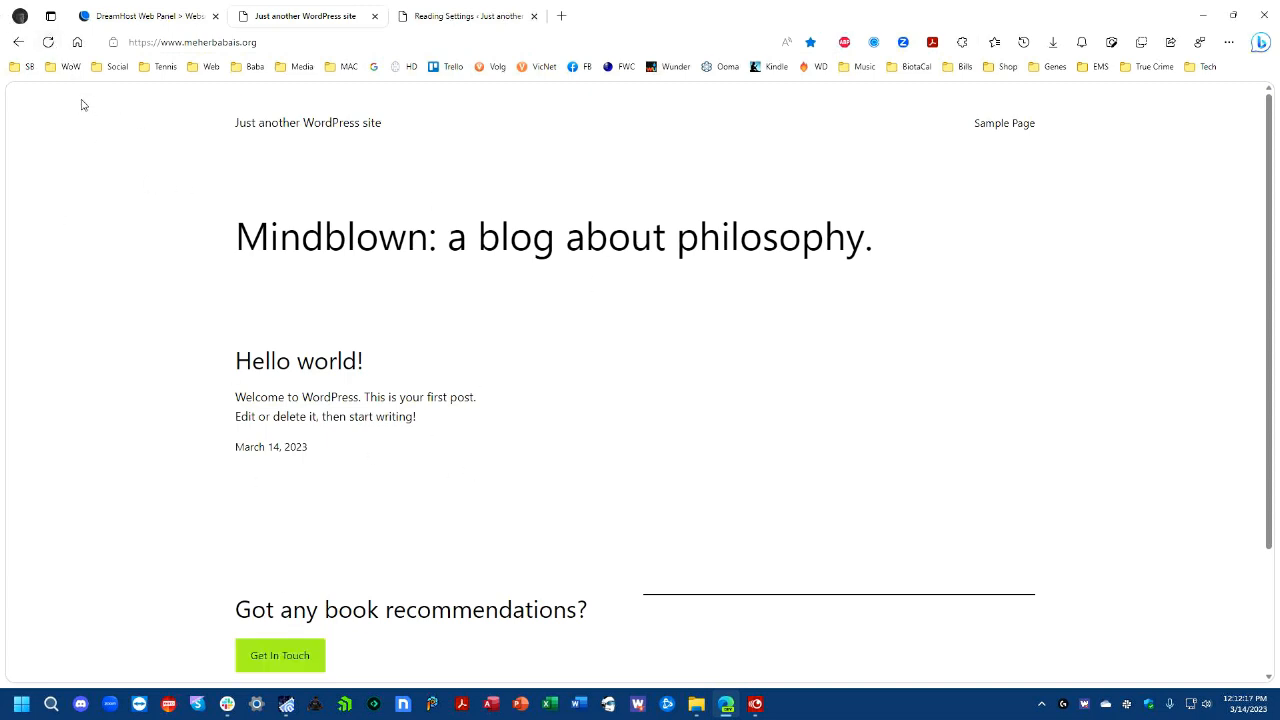
pyautogui.click(48, 42)
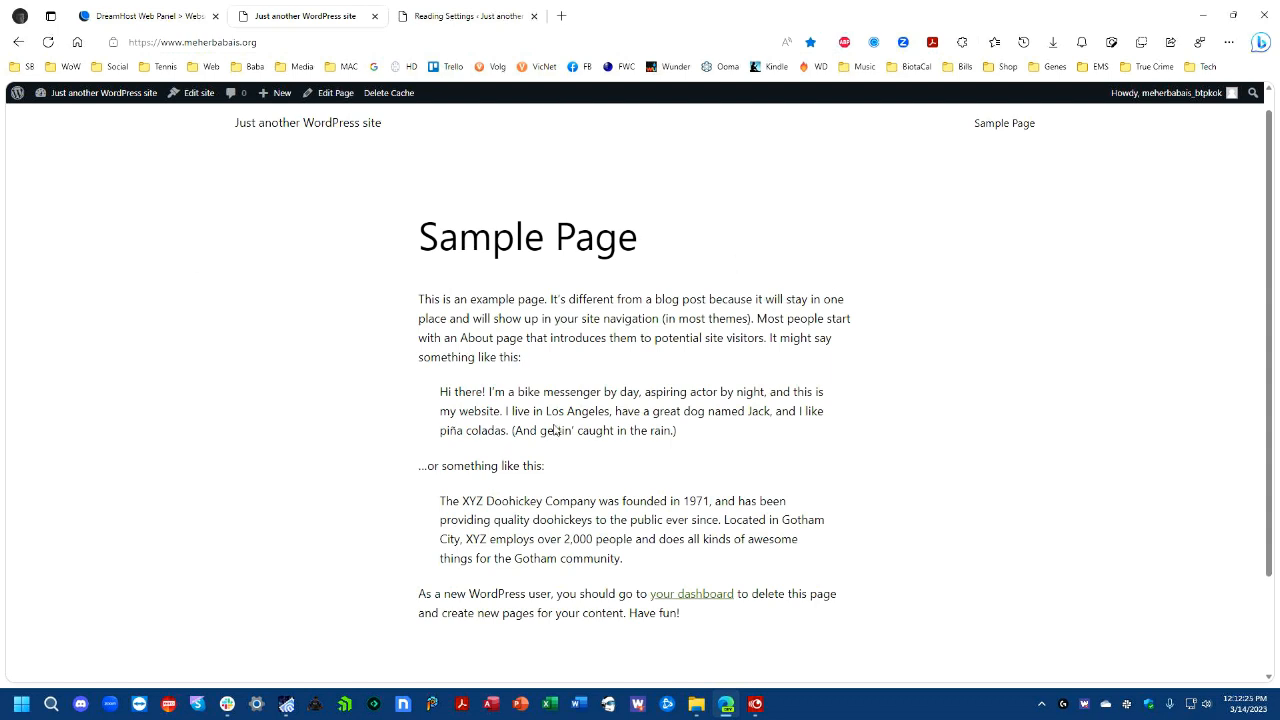
pyautogui.scroll(-1, 245, 485)
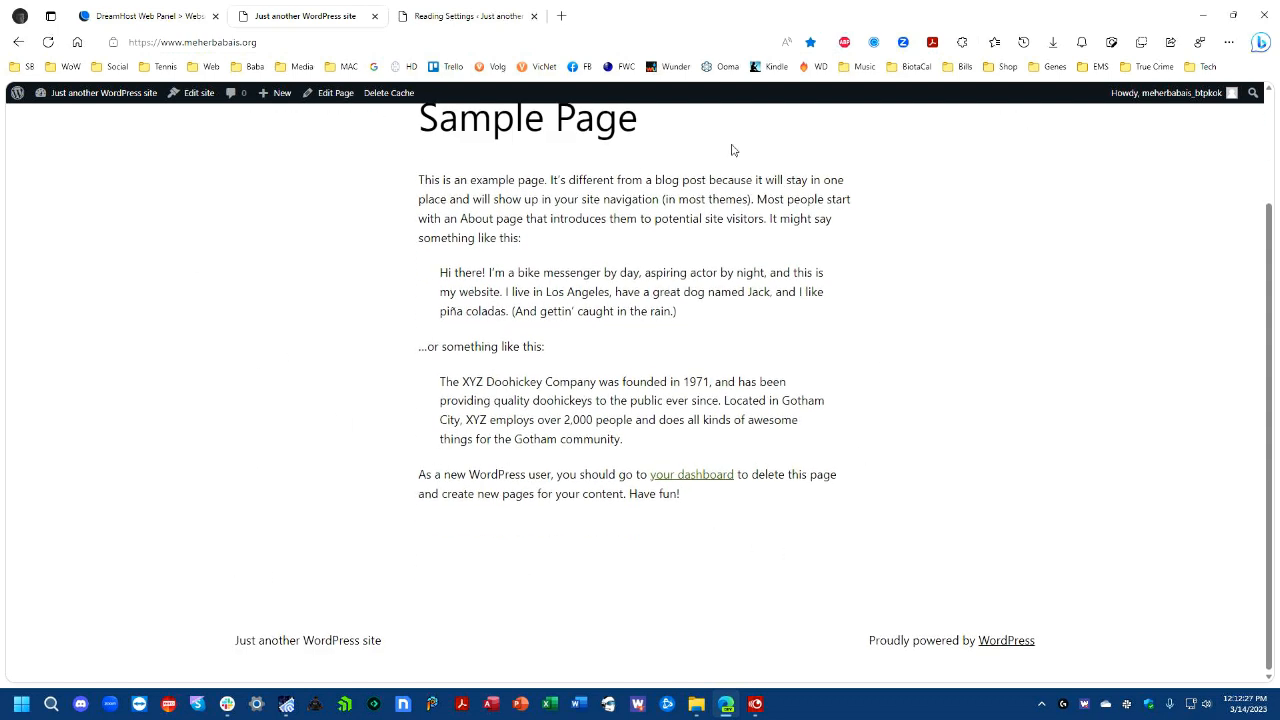
pyautogui.scroll(1, 588, 353)
pyautogui.scroll(-1, 591, 363)
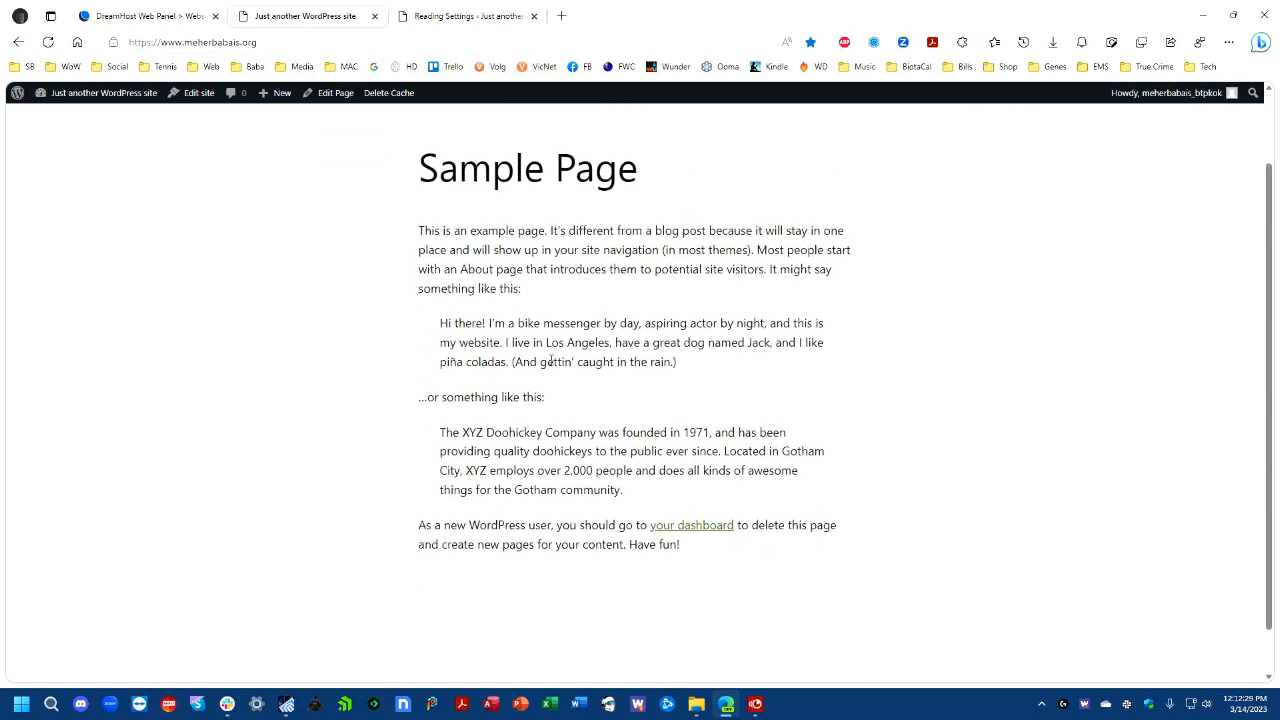
pyautogui.click(147, 15)
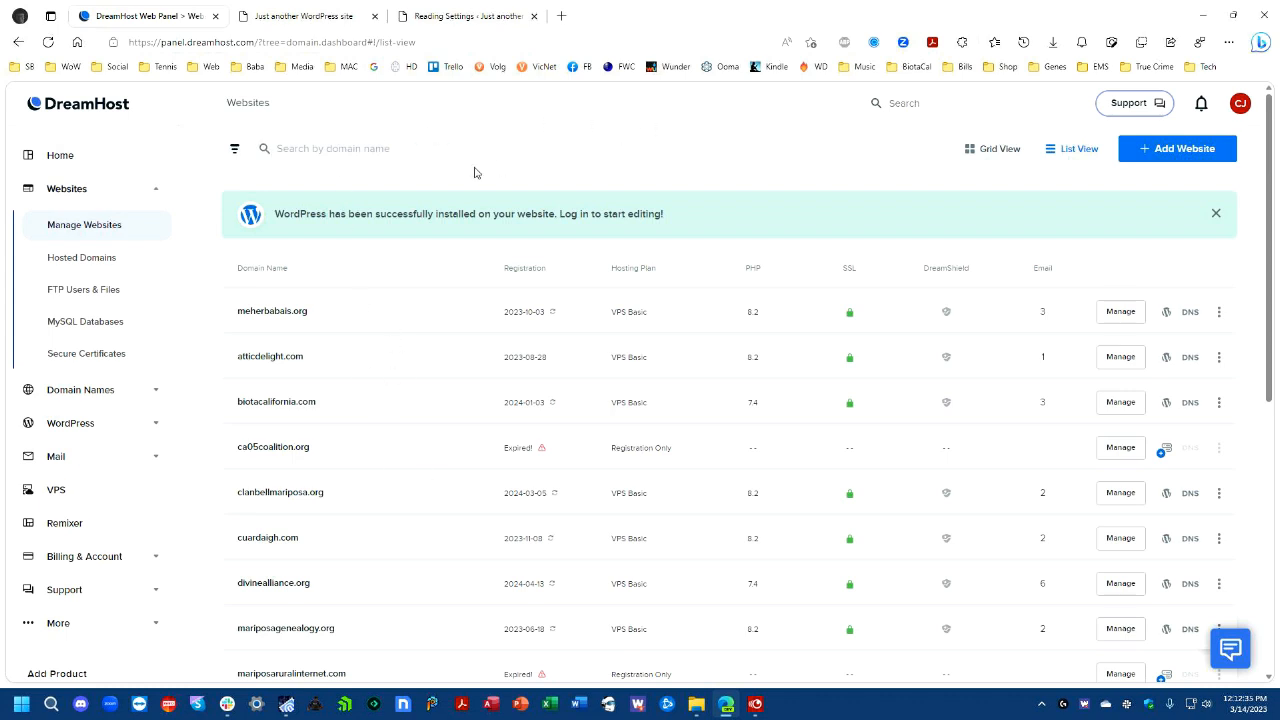
# Close the DreamHost Web Panel tab and return to the live Sample Page homepage.
pyautogui.click(432, 15)
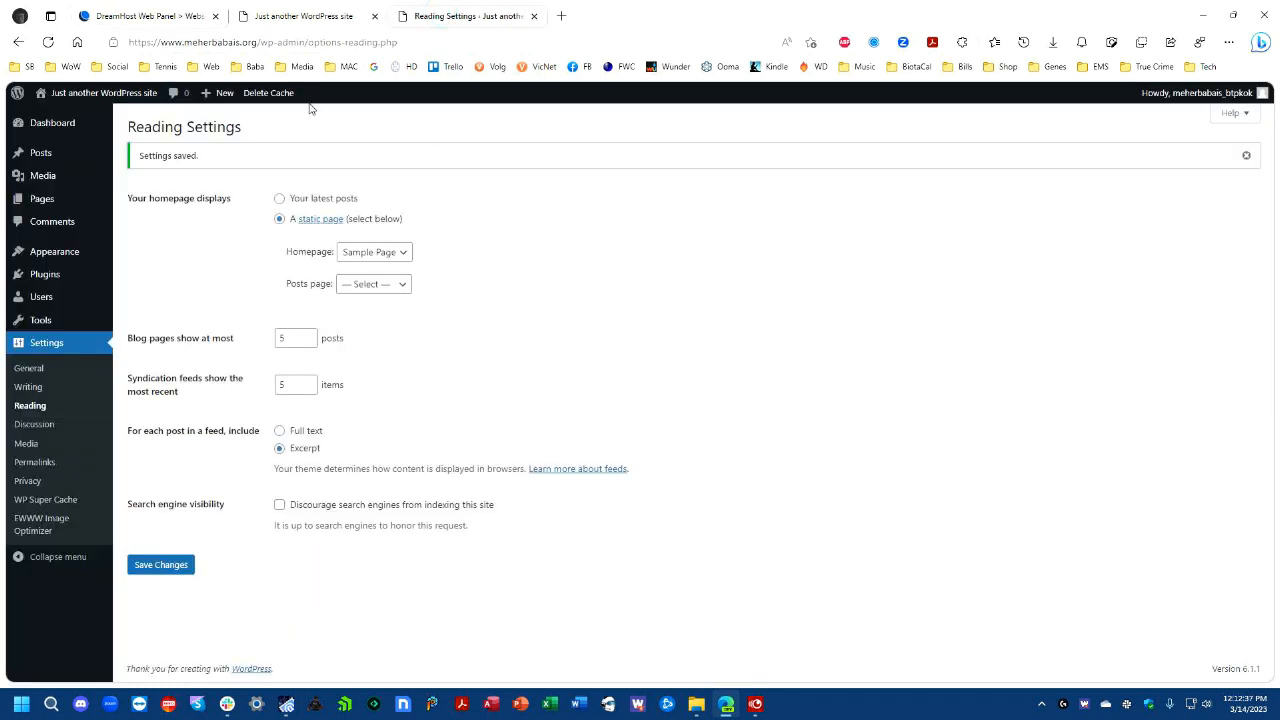
pyautogui.click(215, 17)
pyautogui.click(130, 15)
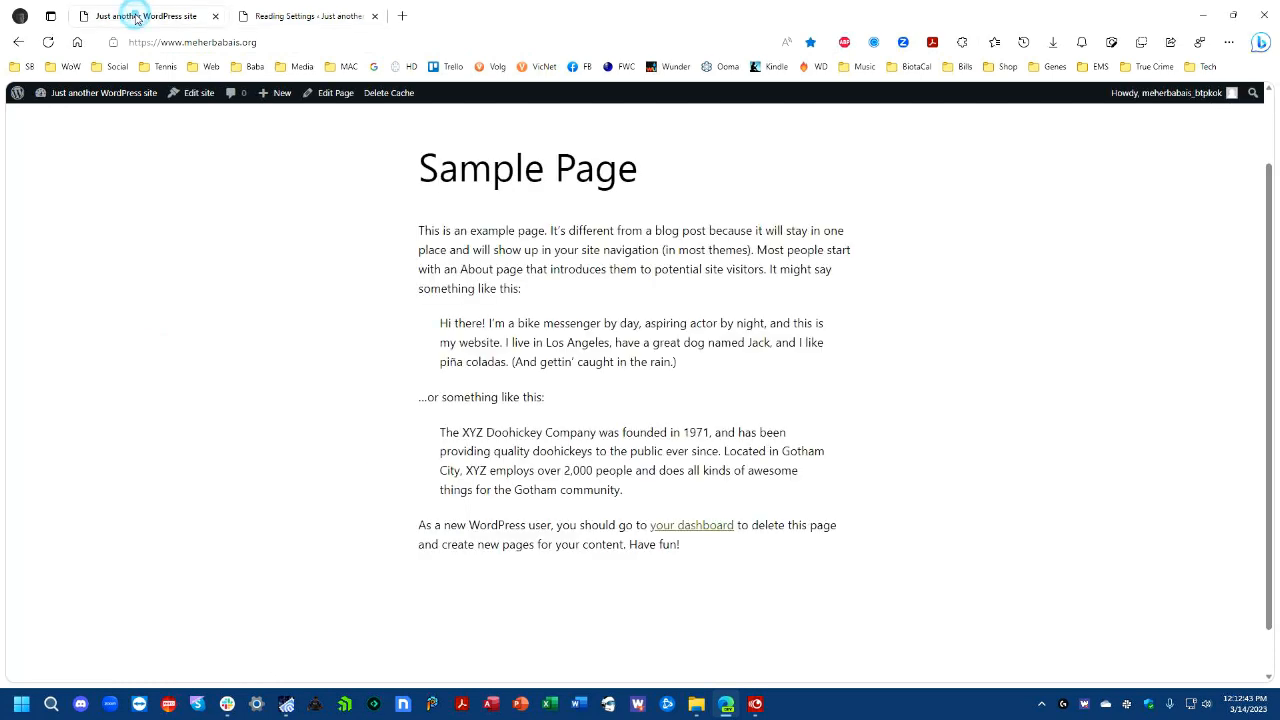
# Scroll through the live Sample Page, then open Appearance > Themes from the admin.
pyautogui.scroll(-1, 676, 463)
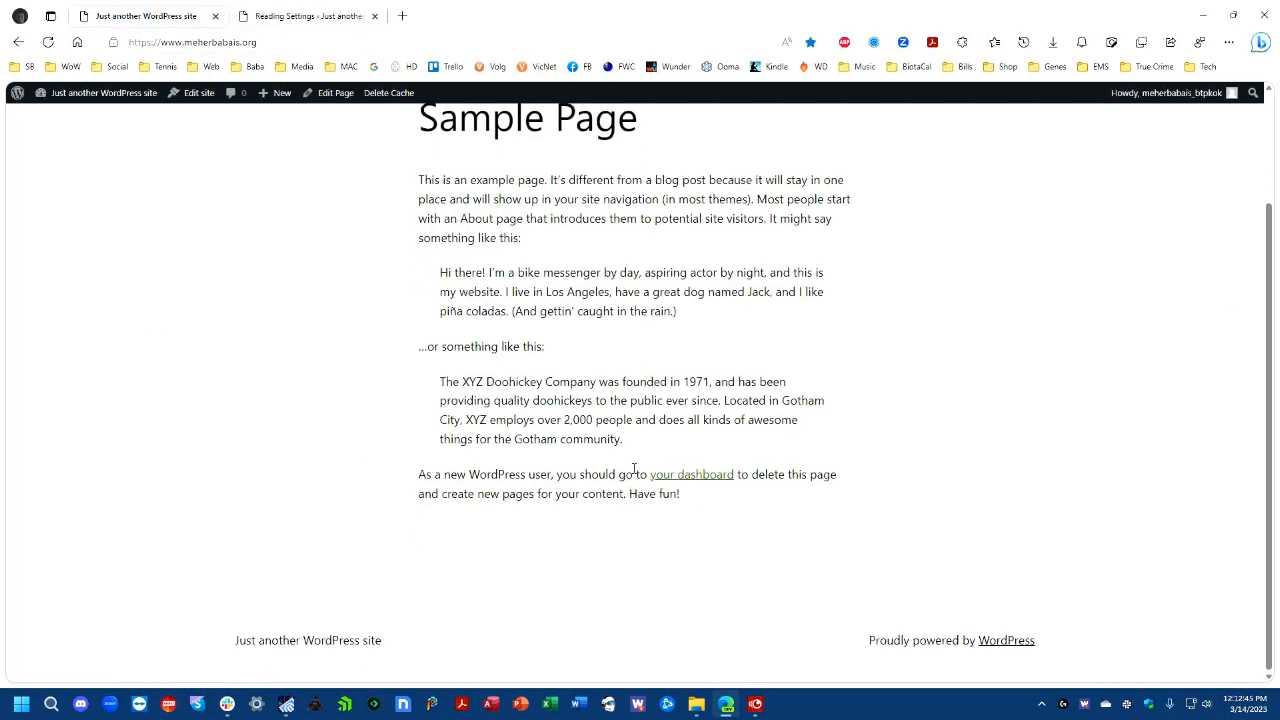
pyautogui.scroll(3, 634, 450)
pyautogui.scroll(-3, 726, 315)
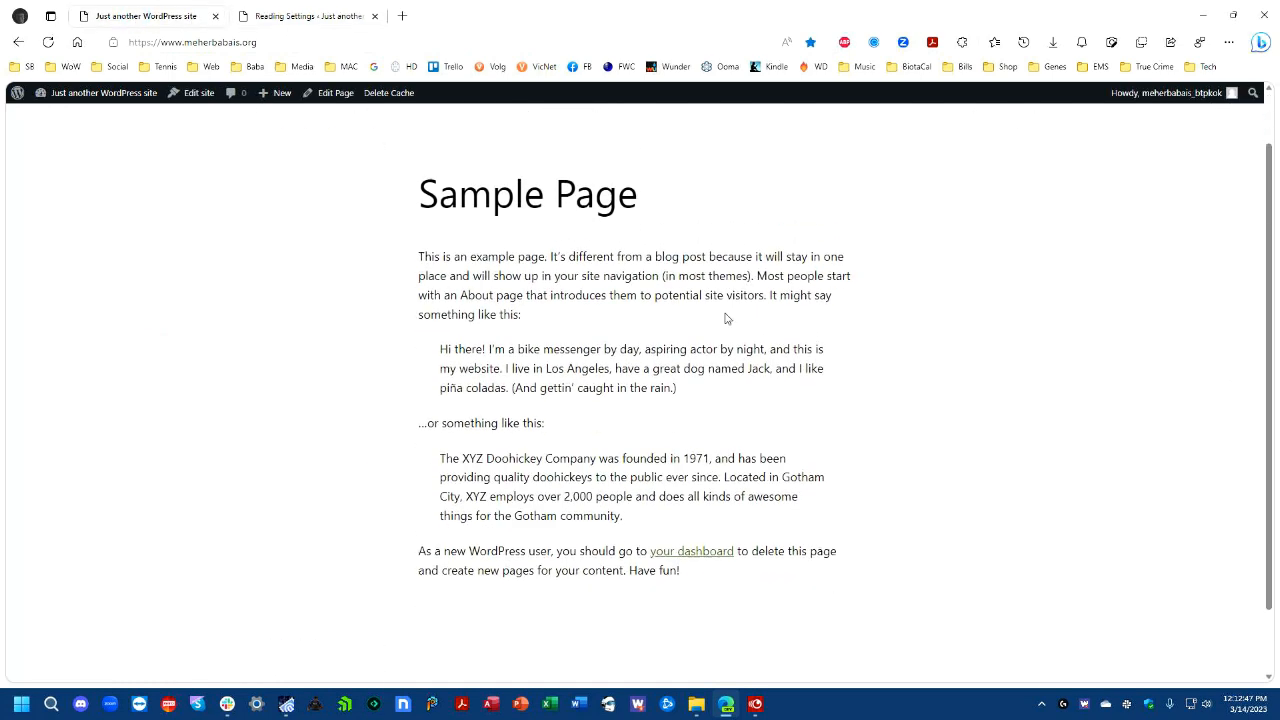
pyautogui.scroll(3, 715, 482)
pyautogui.click(265, 15)
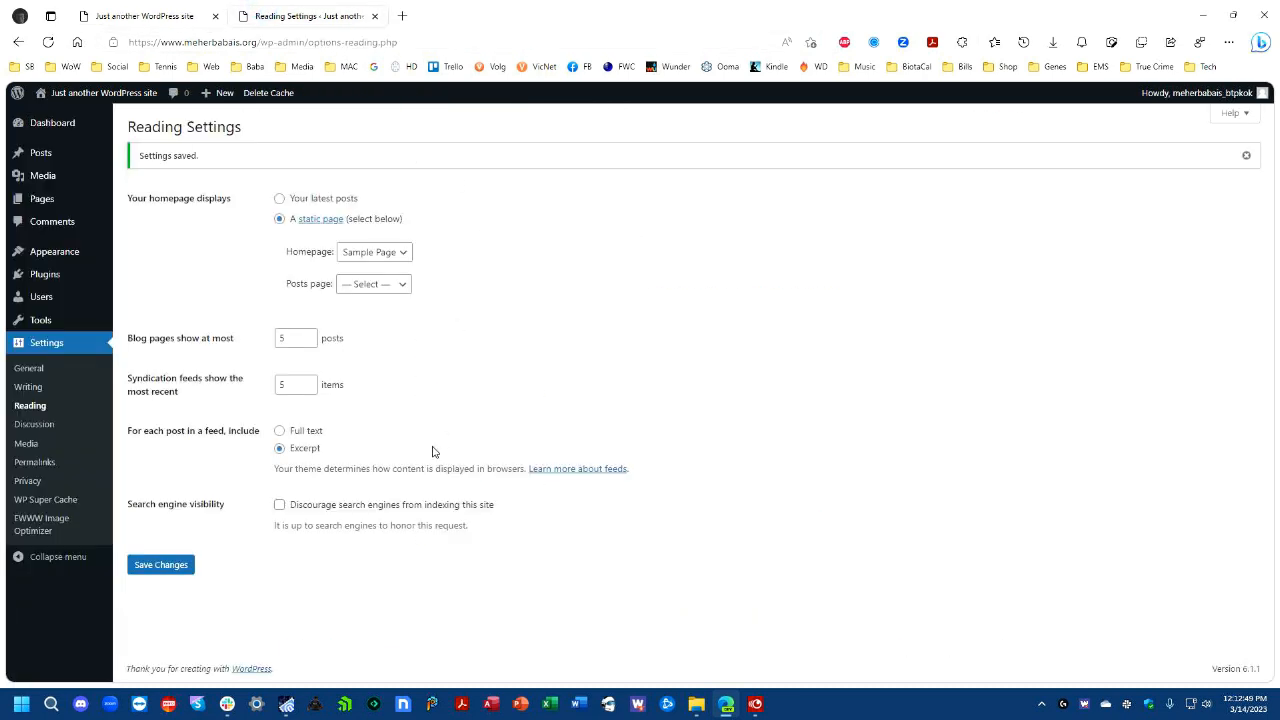
pyautogui.moveTo(20, 251)
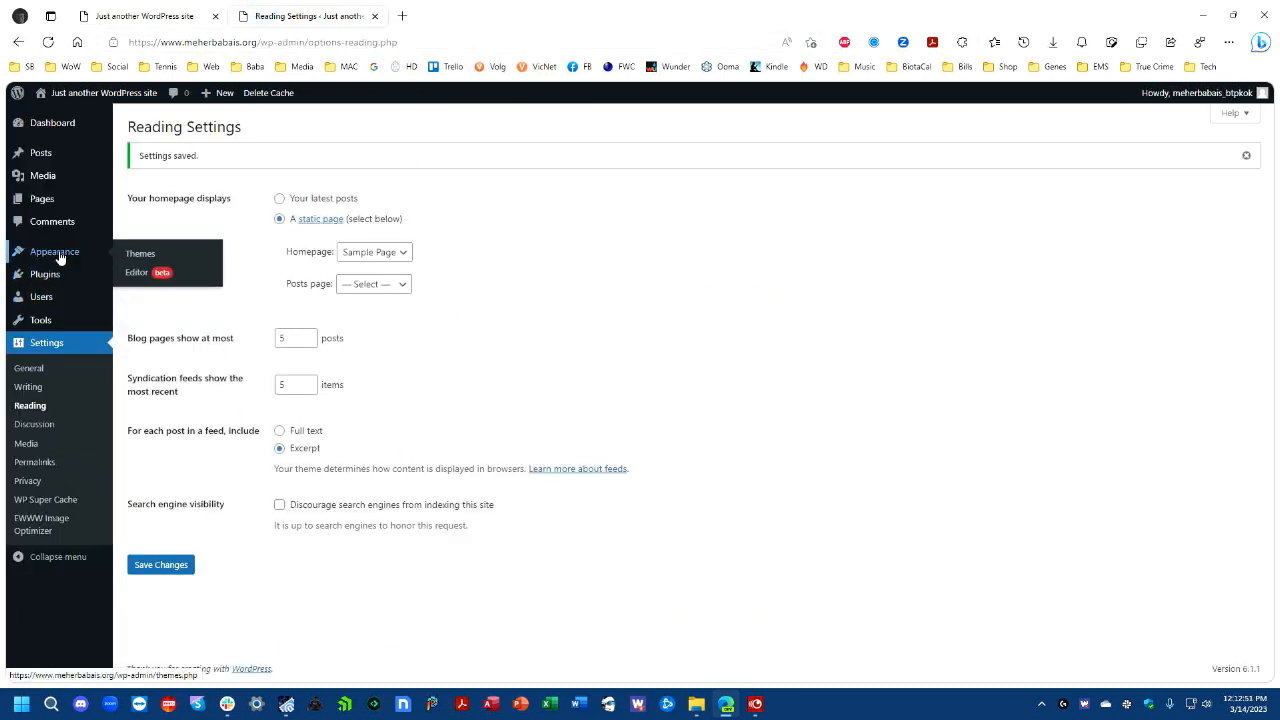
pyautogui.click(139, 254)
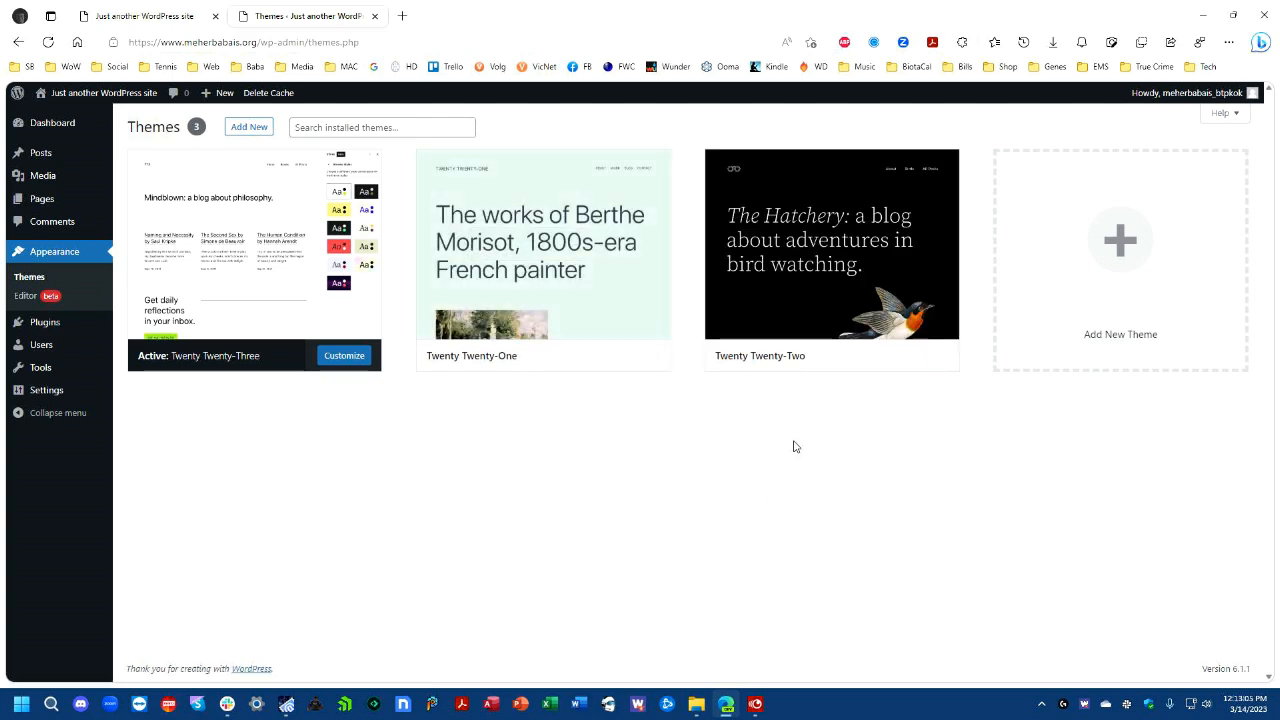
# Activate the Twenty Twenty-Two theme from its details panel and switch to the live site.
pyautogui.click(760, 367)
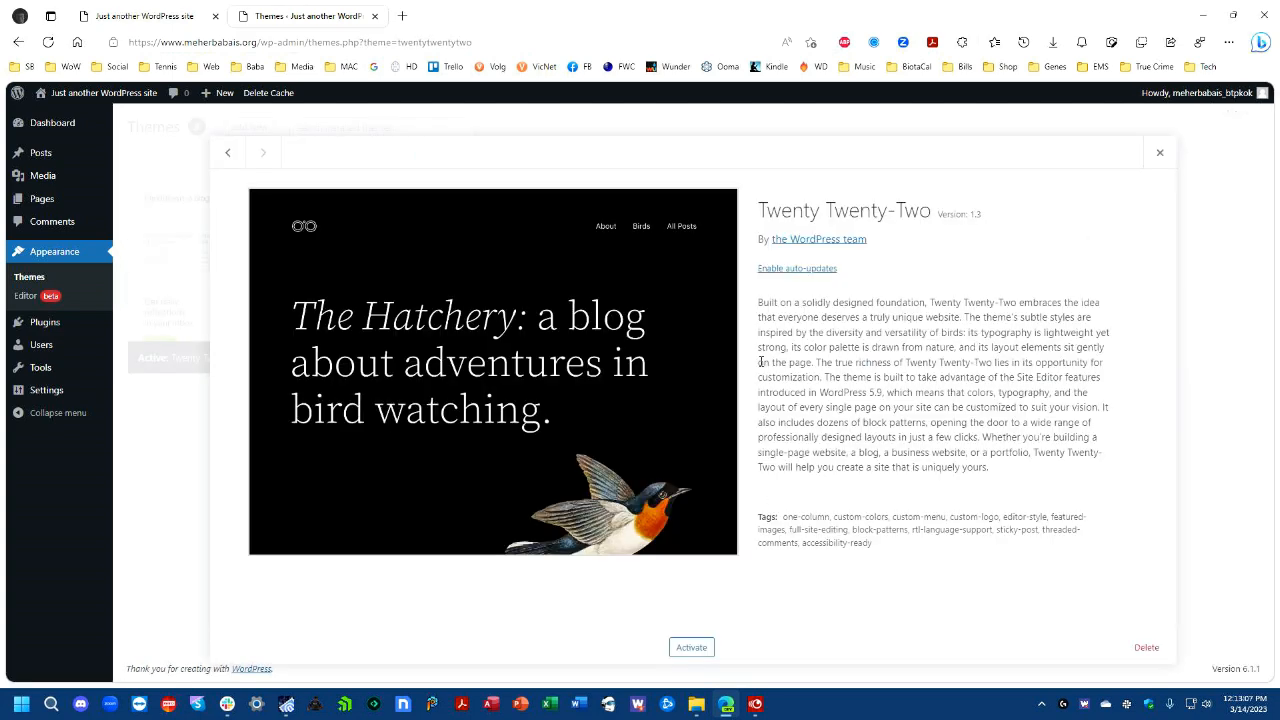
pyautogui.click(692, 647)
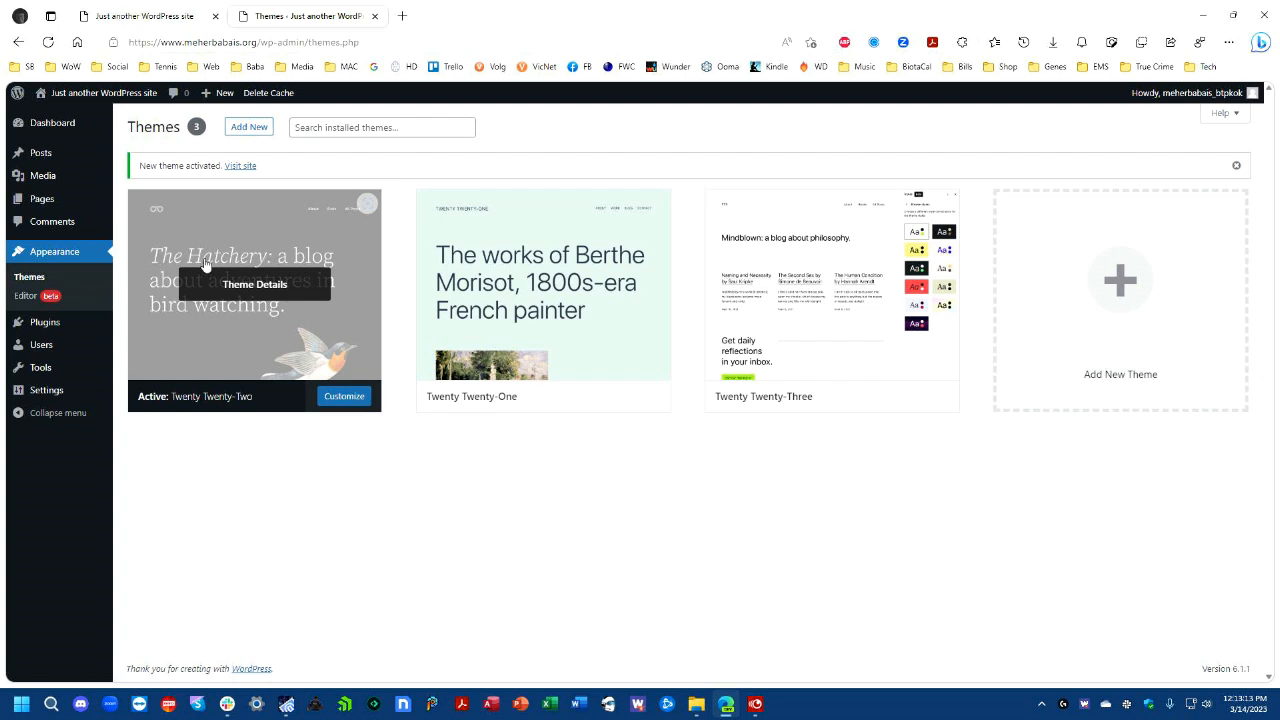
pyautogui.click(181, 17)
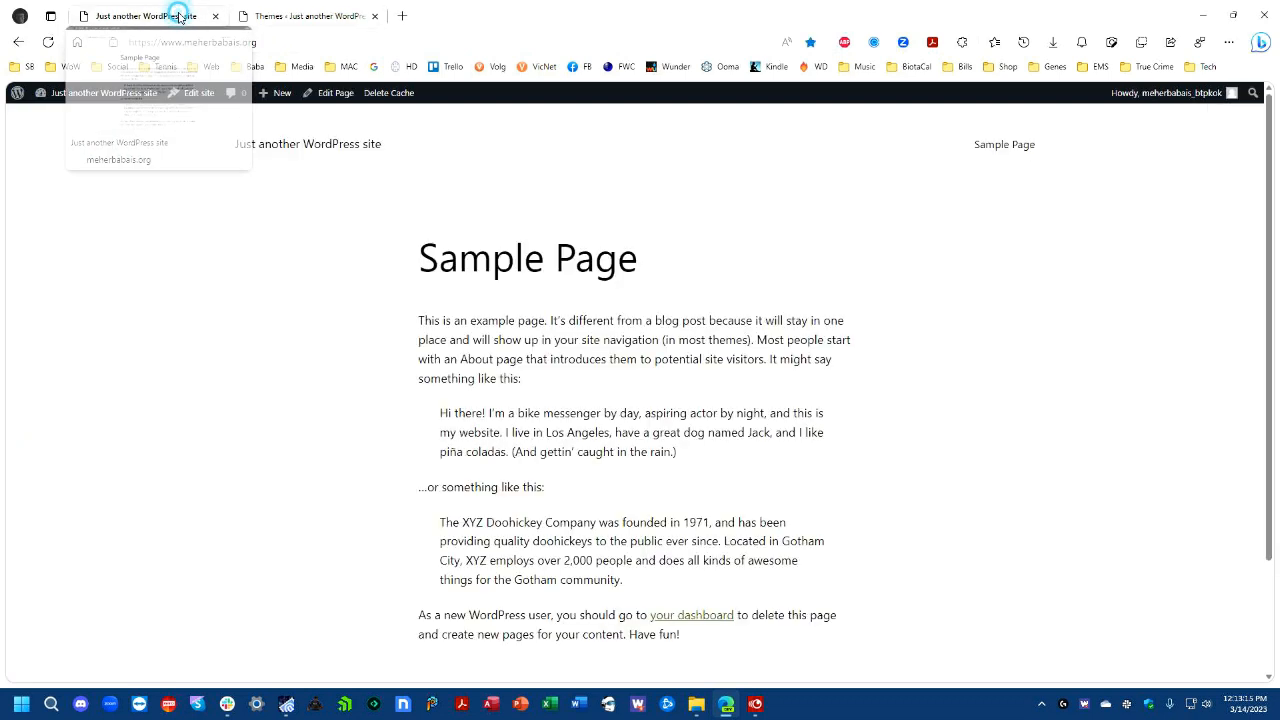
# Reload the live Sample Page in Twenty Twenty-Two styling, browse home and Sample Page, then return to Themes.
pyautogui.click(47, 42)
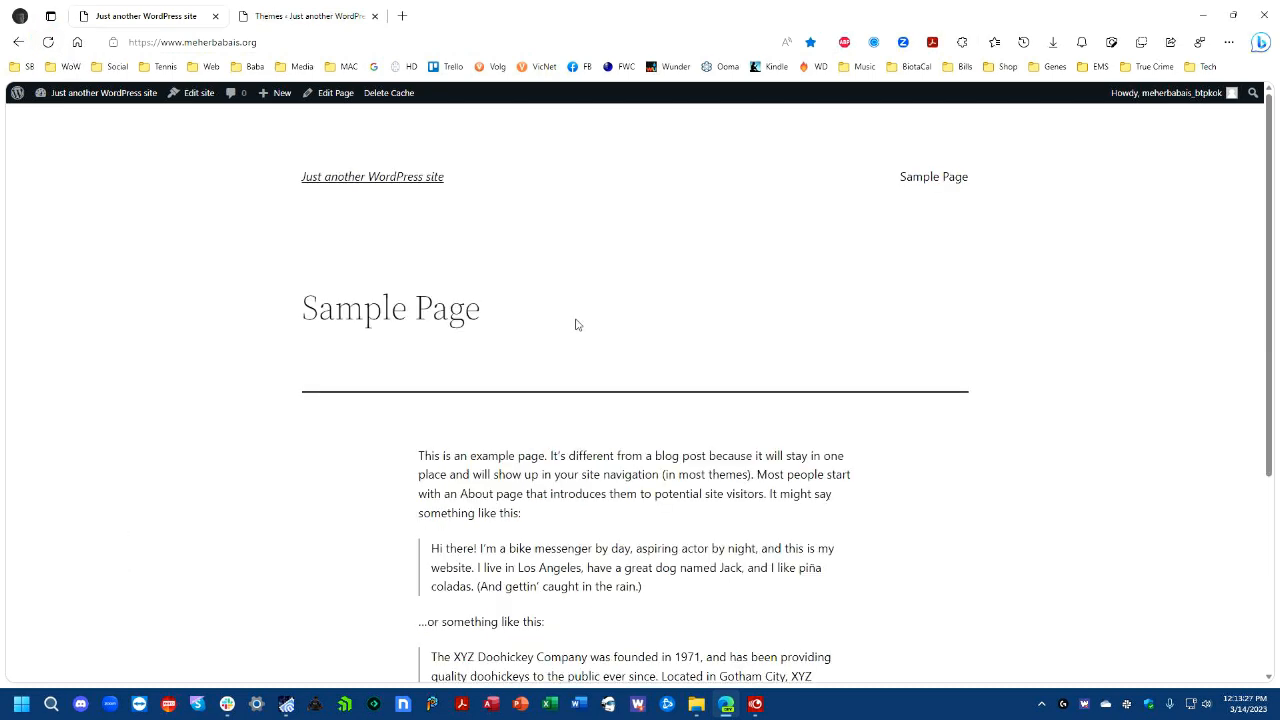
pyautogui.scroll(-3, 590, 310)
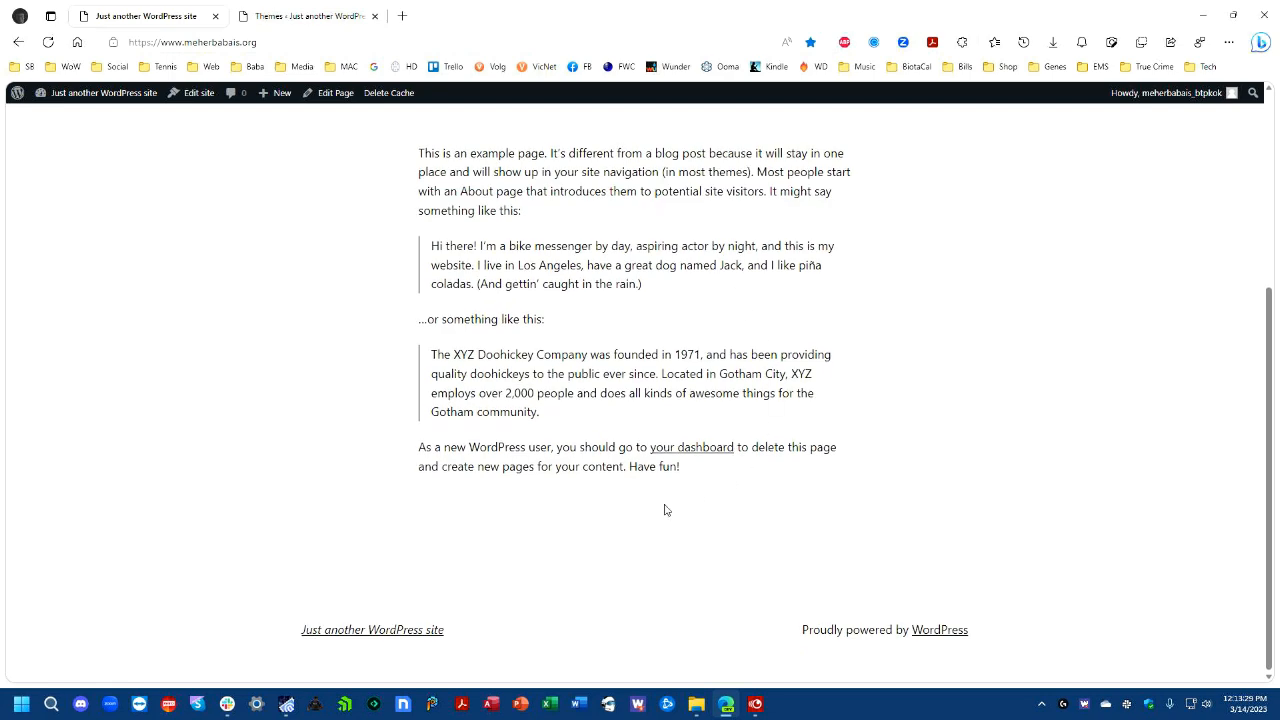
pyautogui.scroll(3, 695, 497)
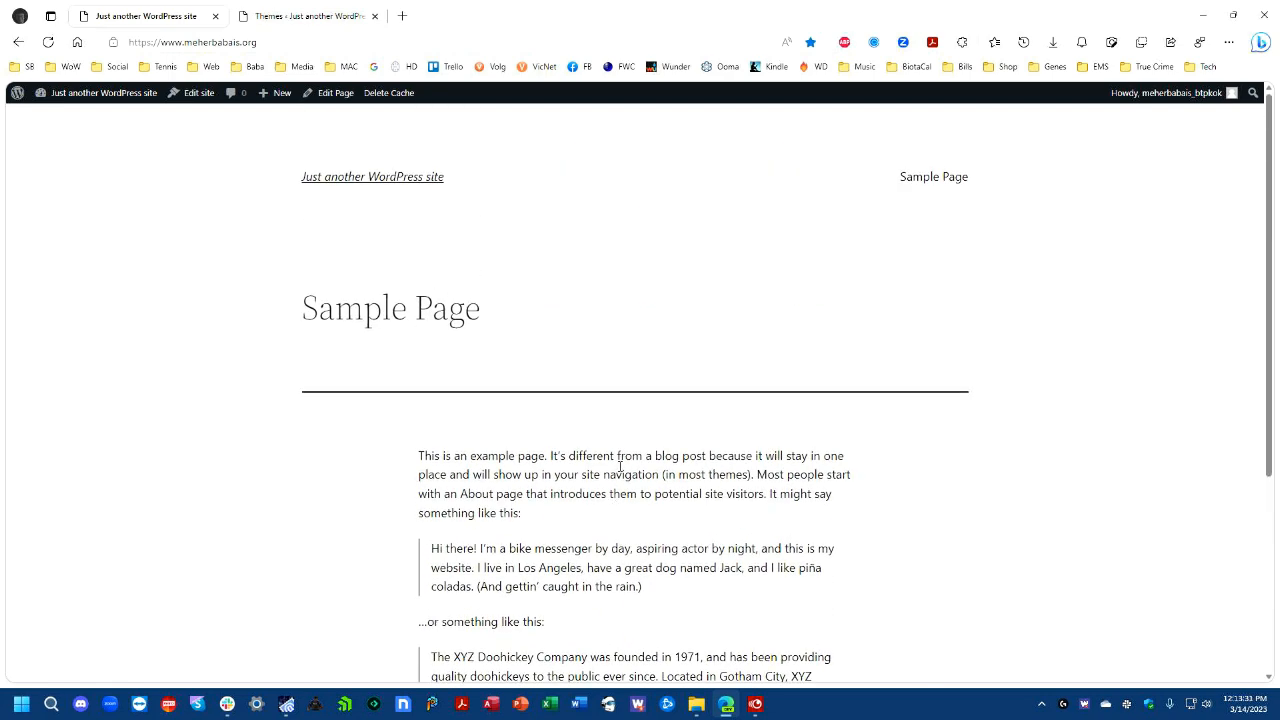
pyautogui.click(323, 180)
pyautogui.click(912, 178)
pyautogui.click(314, 14)
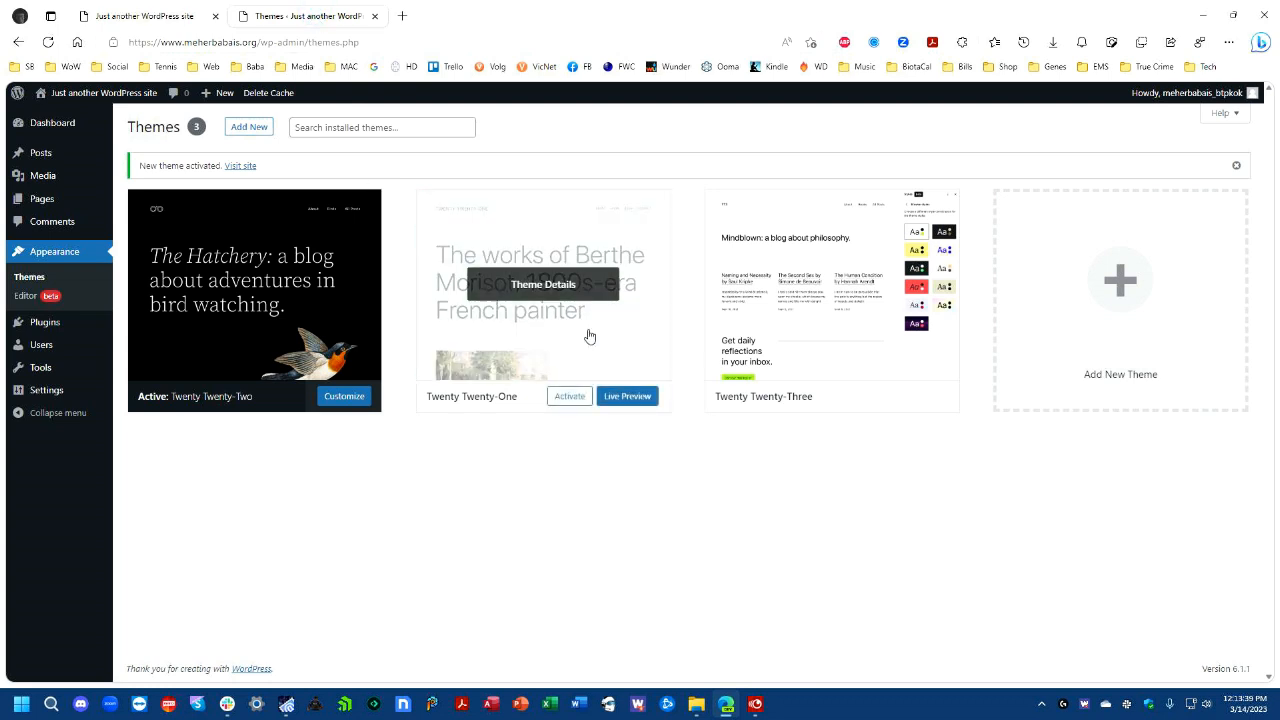
# Activate Twenty Twenty-One and reload the live Sample Page to see its mint-green design.
pyautogui.click(569, 399)
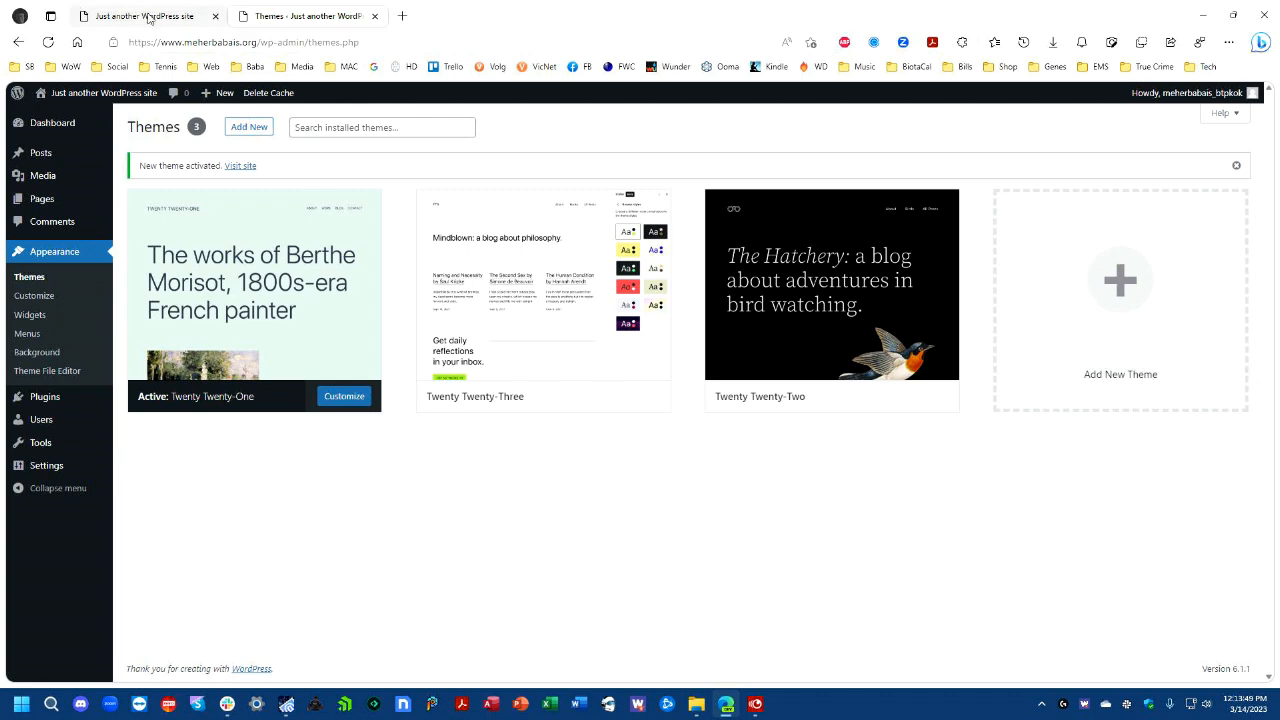
pyautogui.click(150, 17)
pyautogui.click(48, 42)
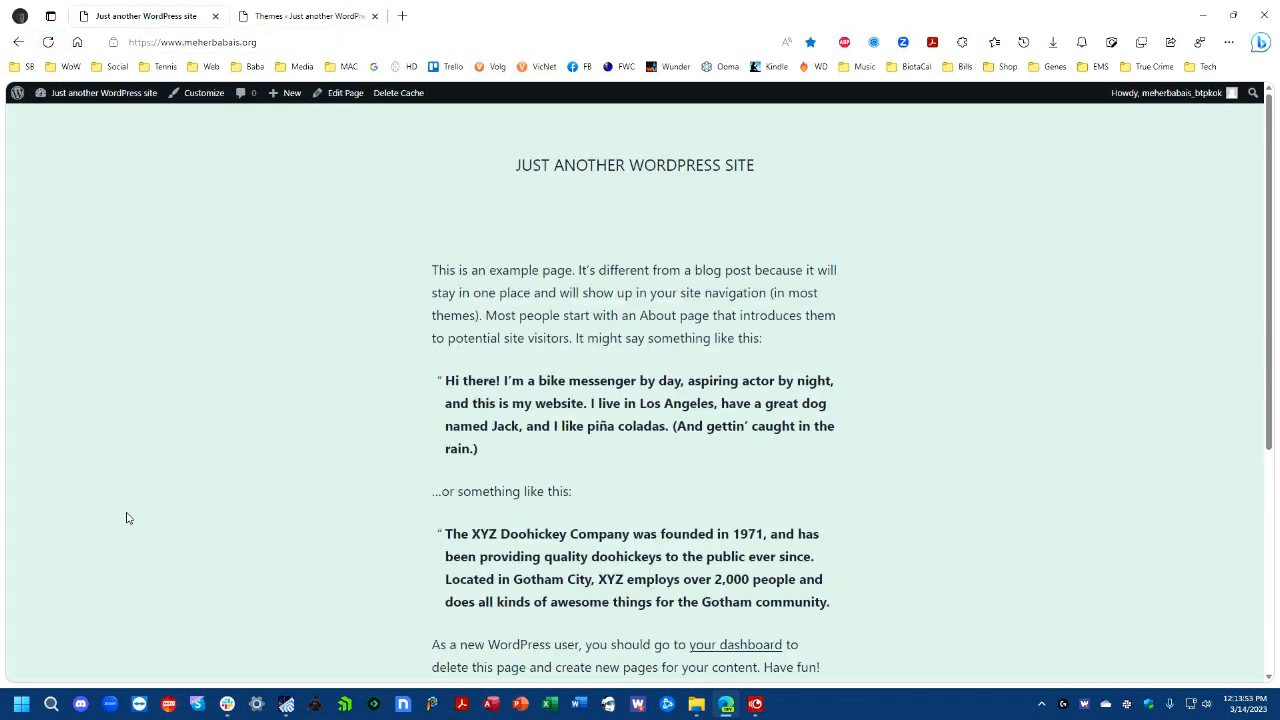
# Look over the mint-styled Sample Page, then return to the Themes page showing Twenty Twenty-One active.
pyautogui.scroll(-4, 979, 320)
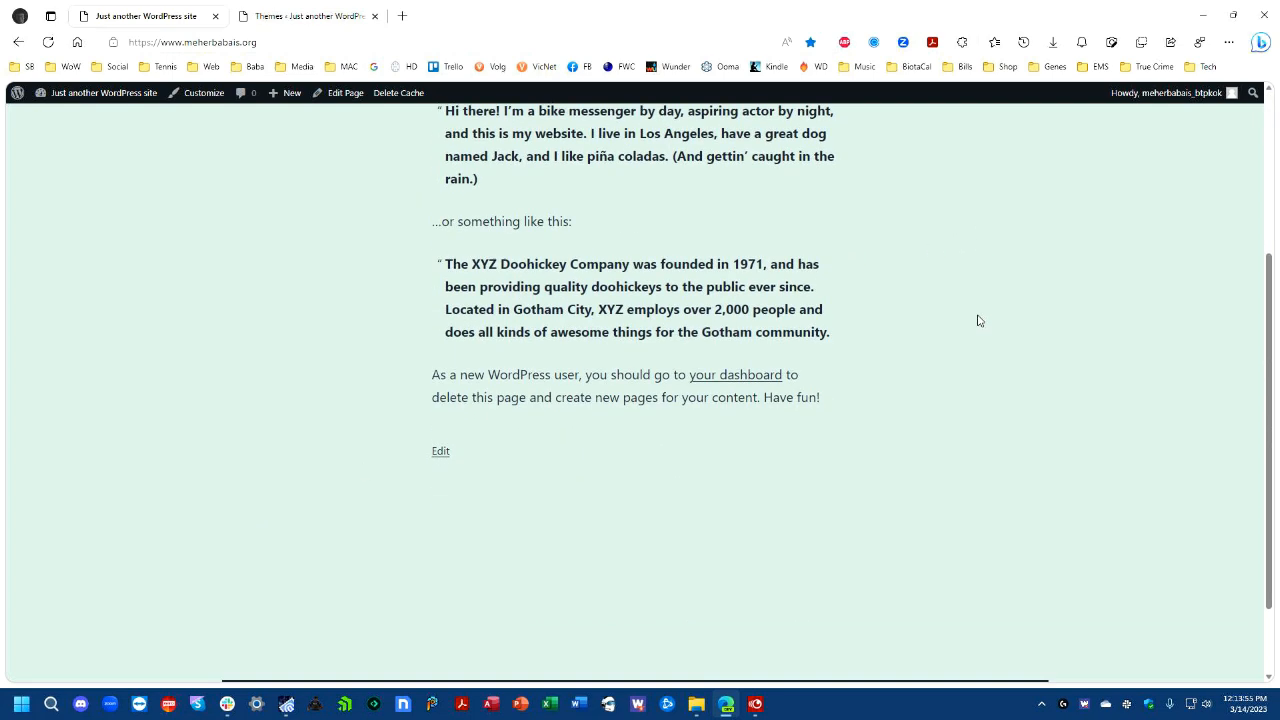
pyautogui.scroll(4, 423, 503)
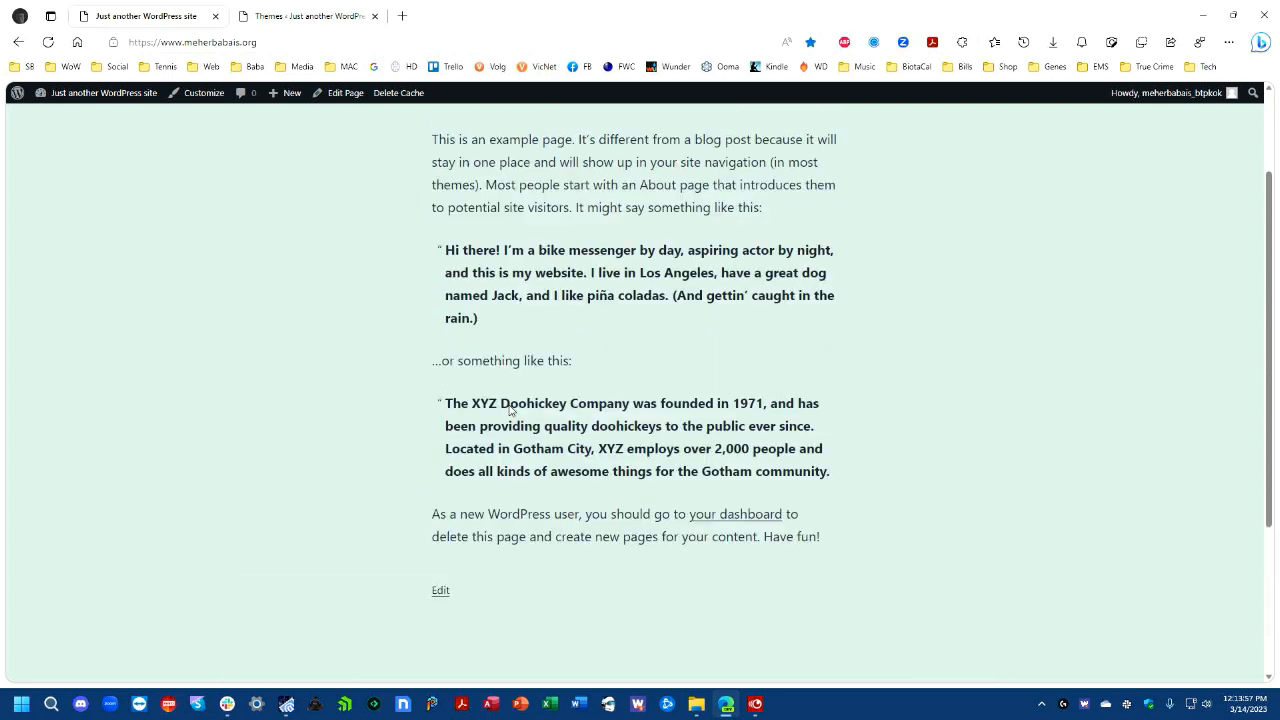
pyautogui.scroll(-4, 643, 406)
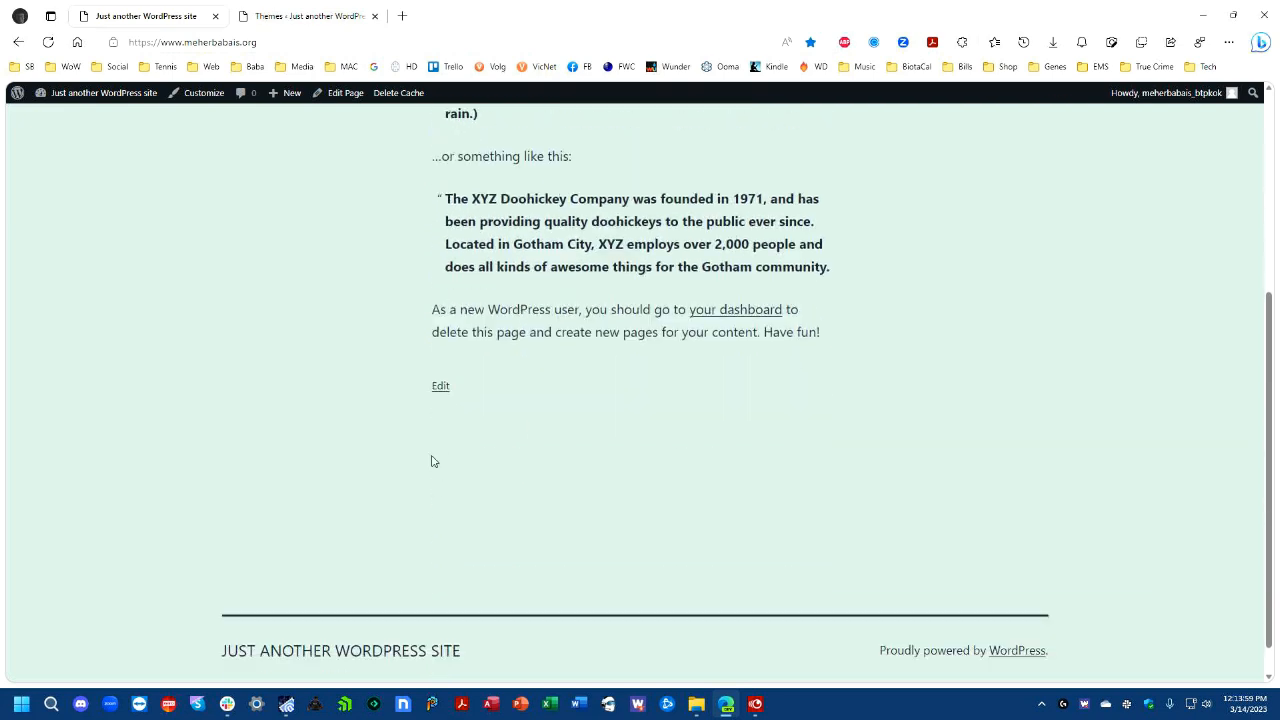
pyautogui.click(291, 15)
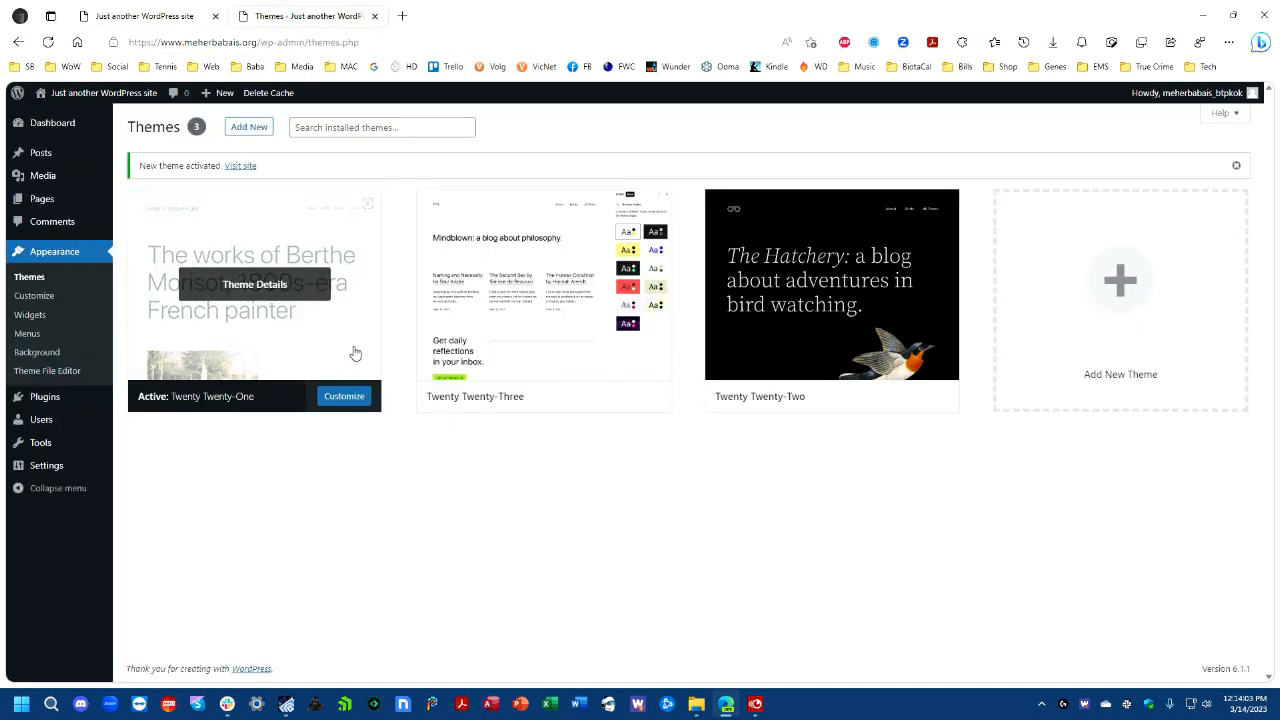
pyautogui.click(352, 400)
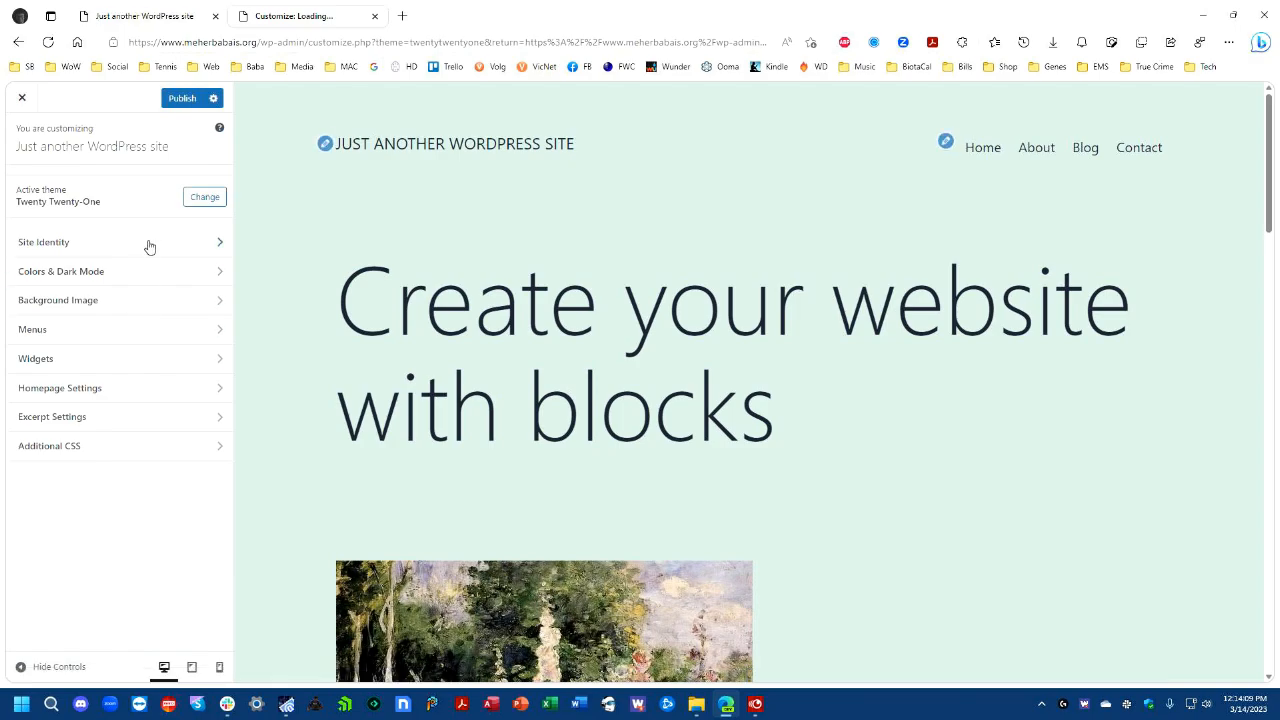
pyautogui.scroll(-6, 766, 380)
pyautogui.scroll(-10, 768, 436)
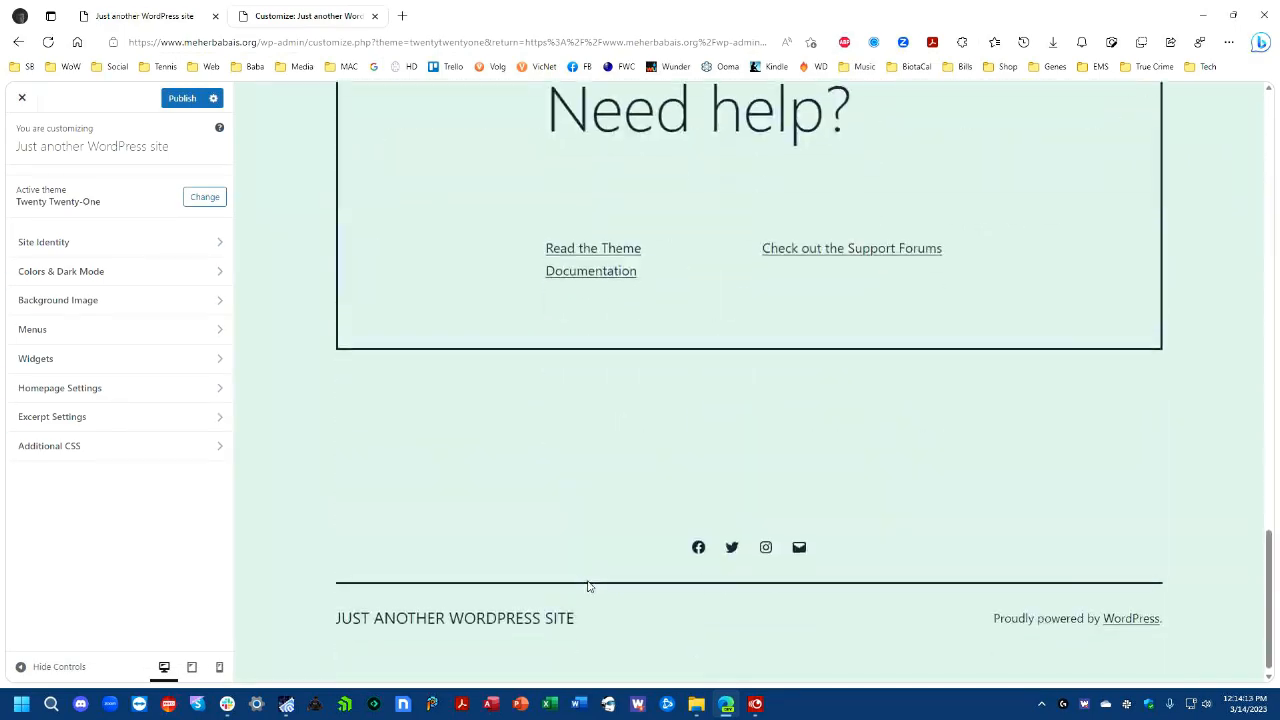
pyautogui.scroll(8, 432, 575)
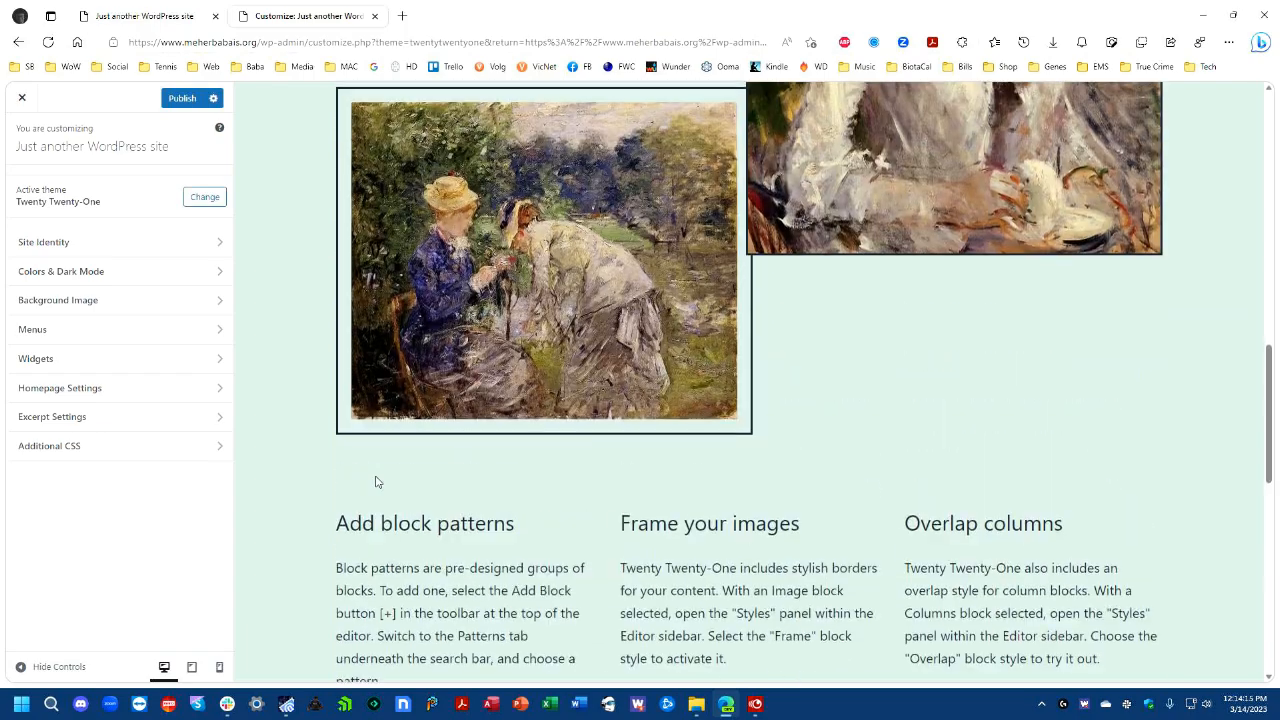
pyautogui.scroll(8, 375, 482)
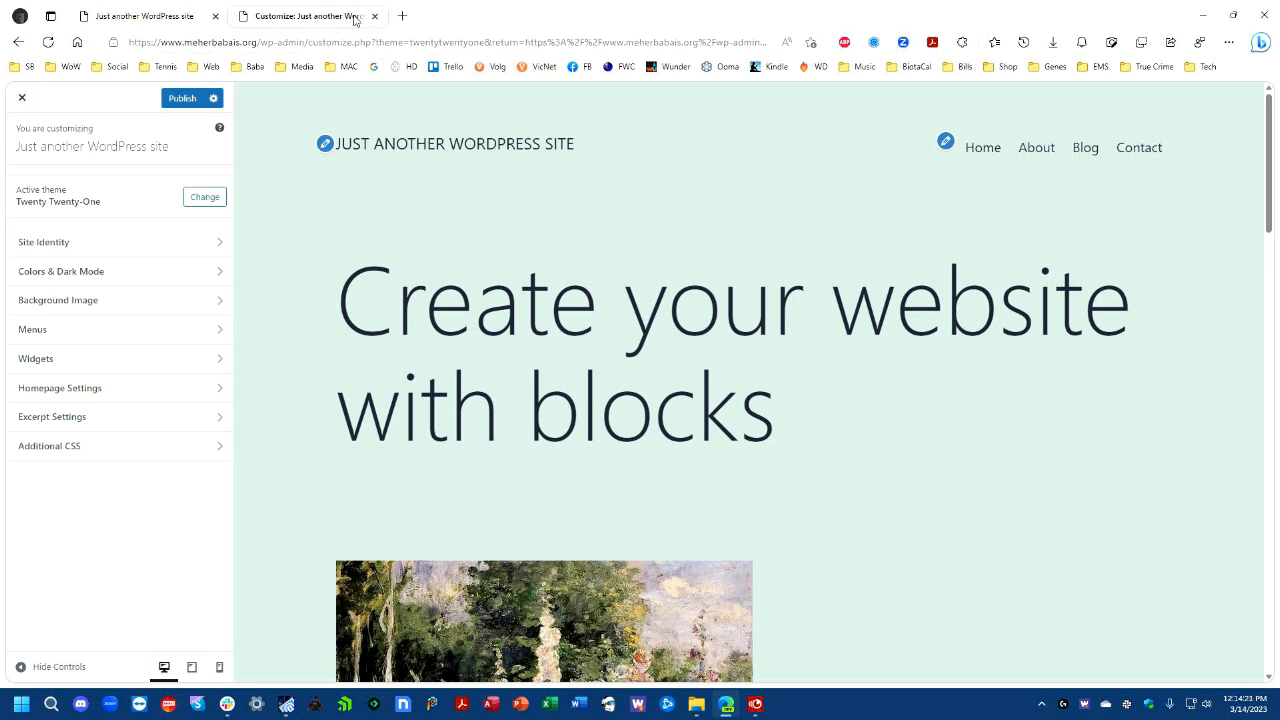
pyautogui.click(108, 17)
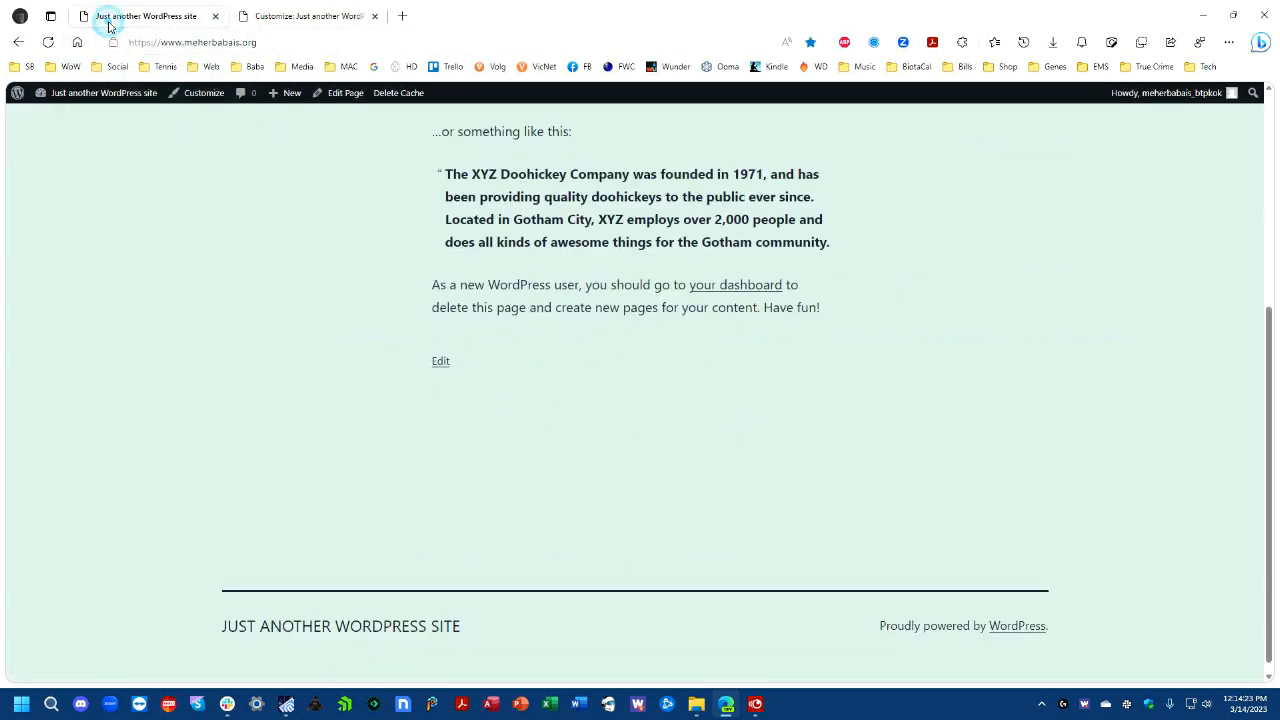
pyautogui.click(345, 17)
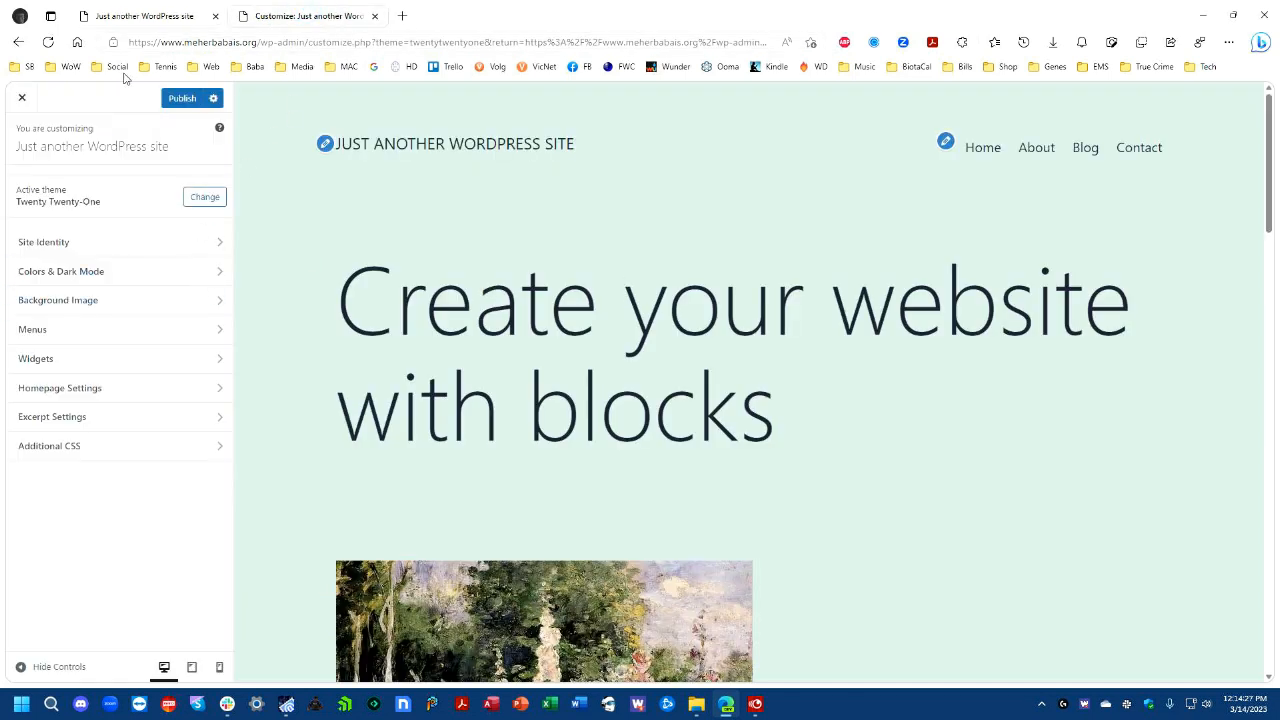
pyautogui.click(22, 97)
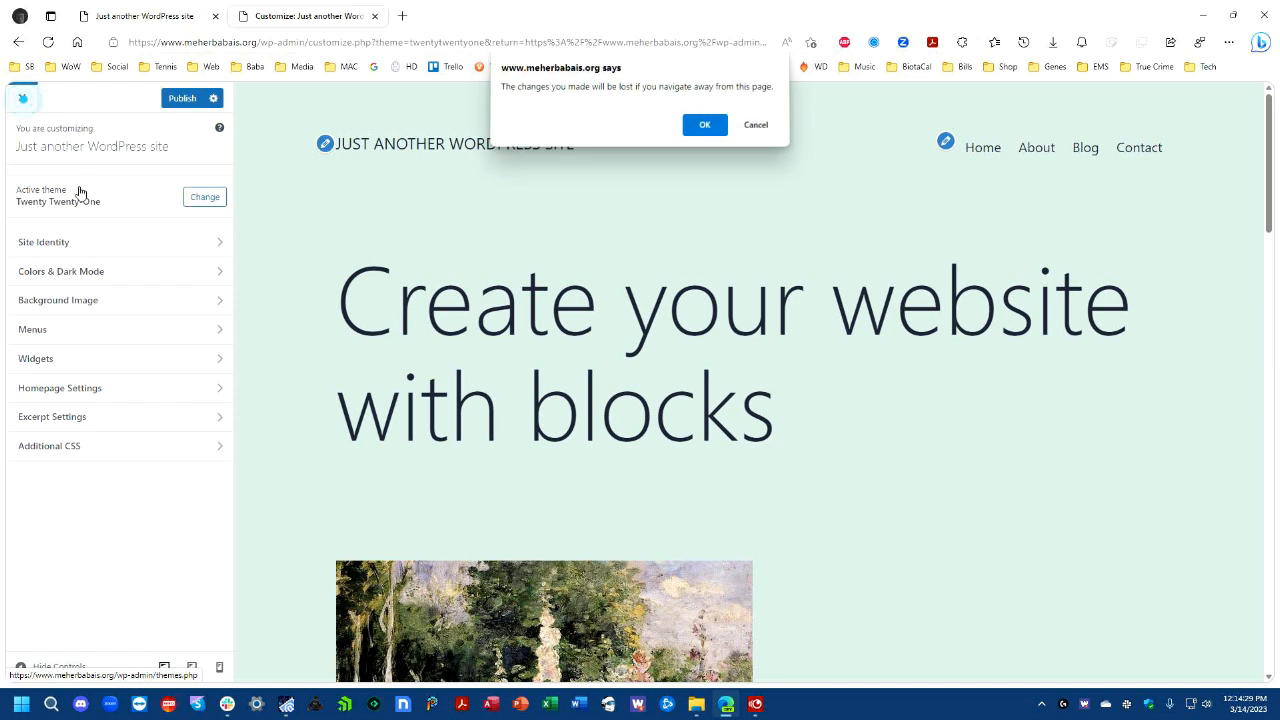
pyautogui.click(705, 126)
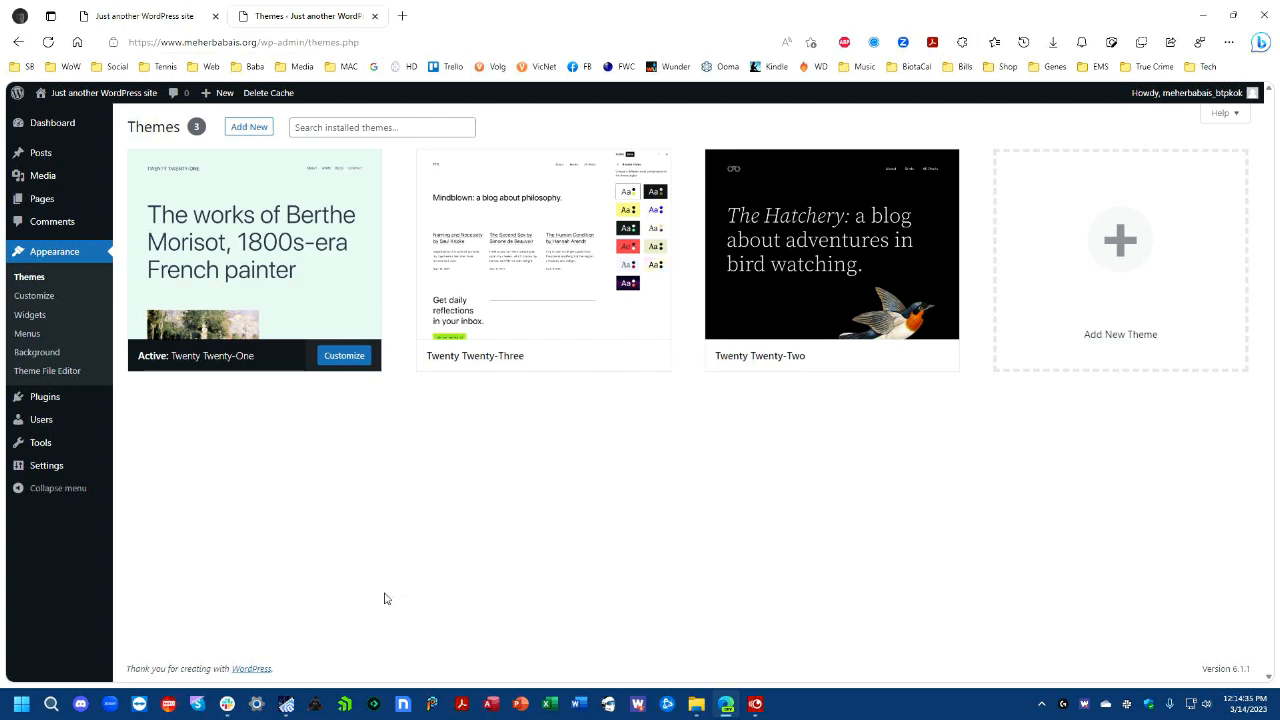
pyautogui.click(125, 14)
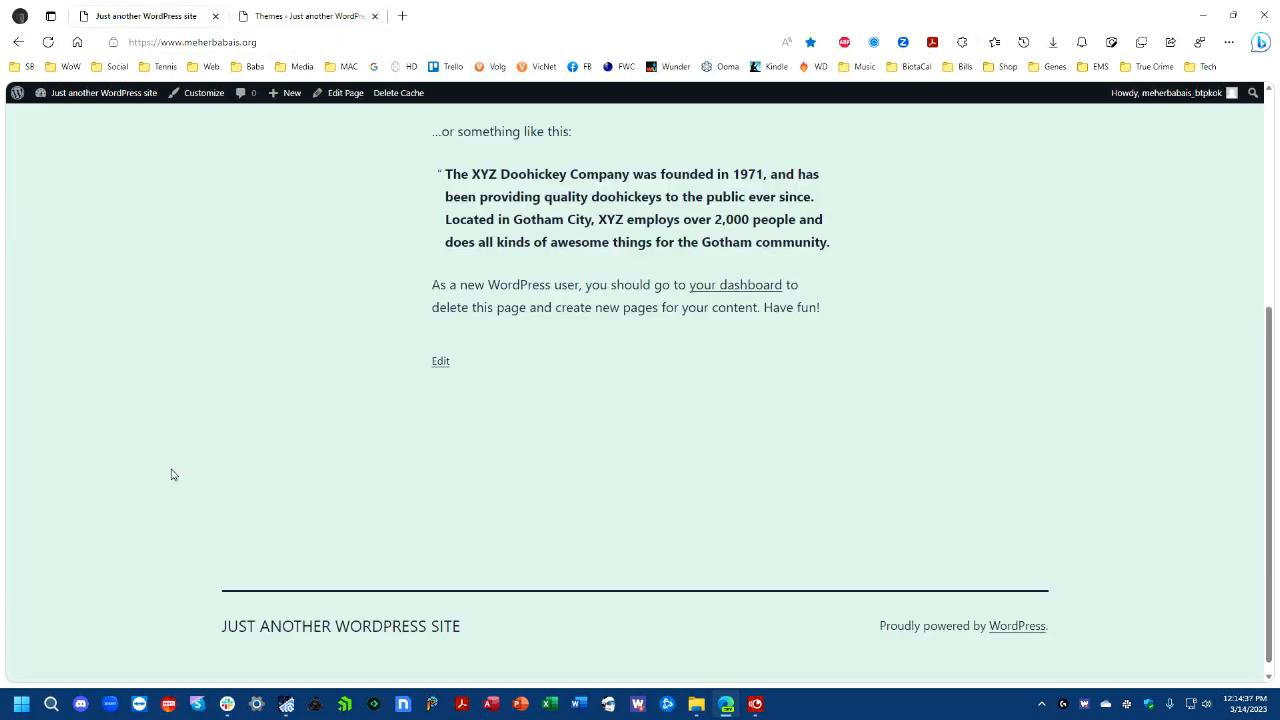
pyautogui.scroll(2, 615, 521)
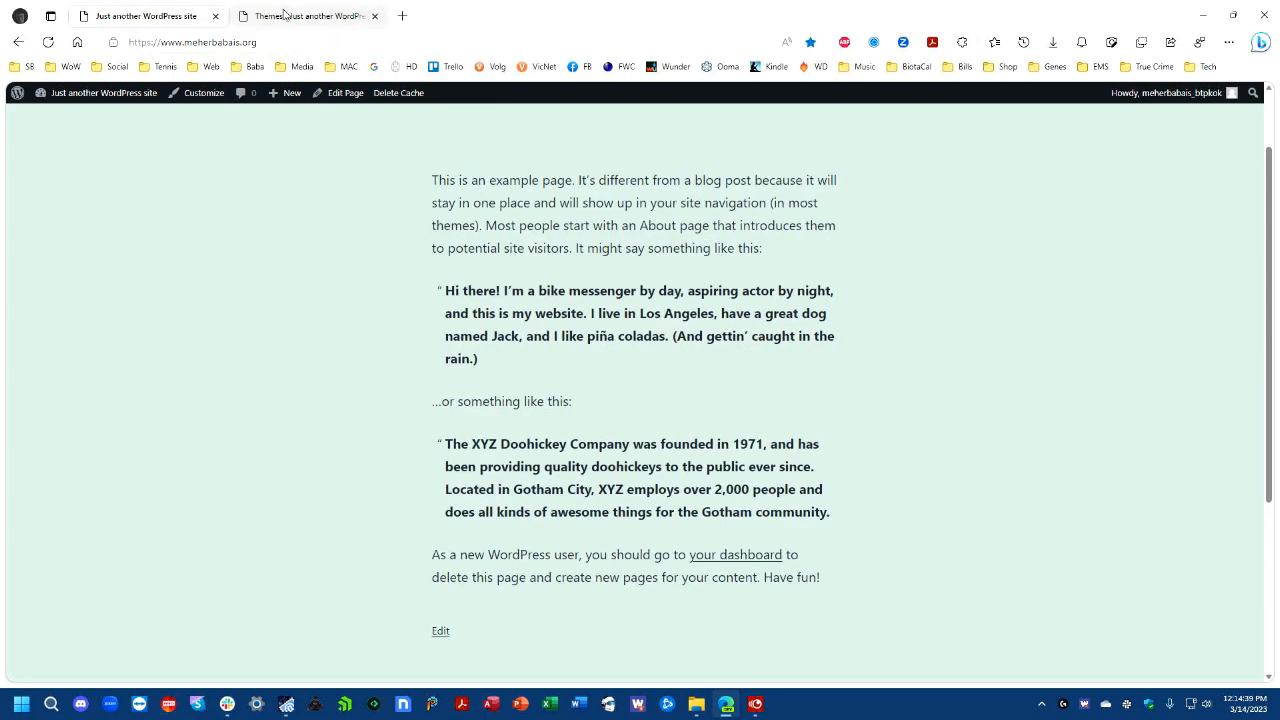
pyautogui.hotkey('ctrl', 'Tab')
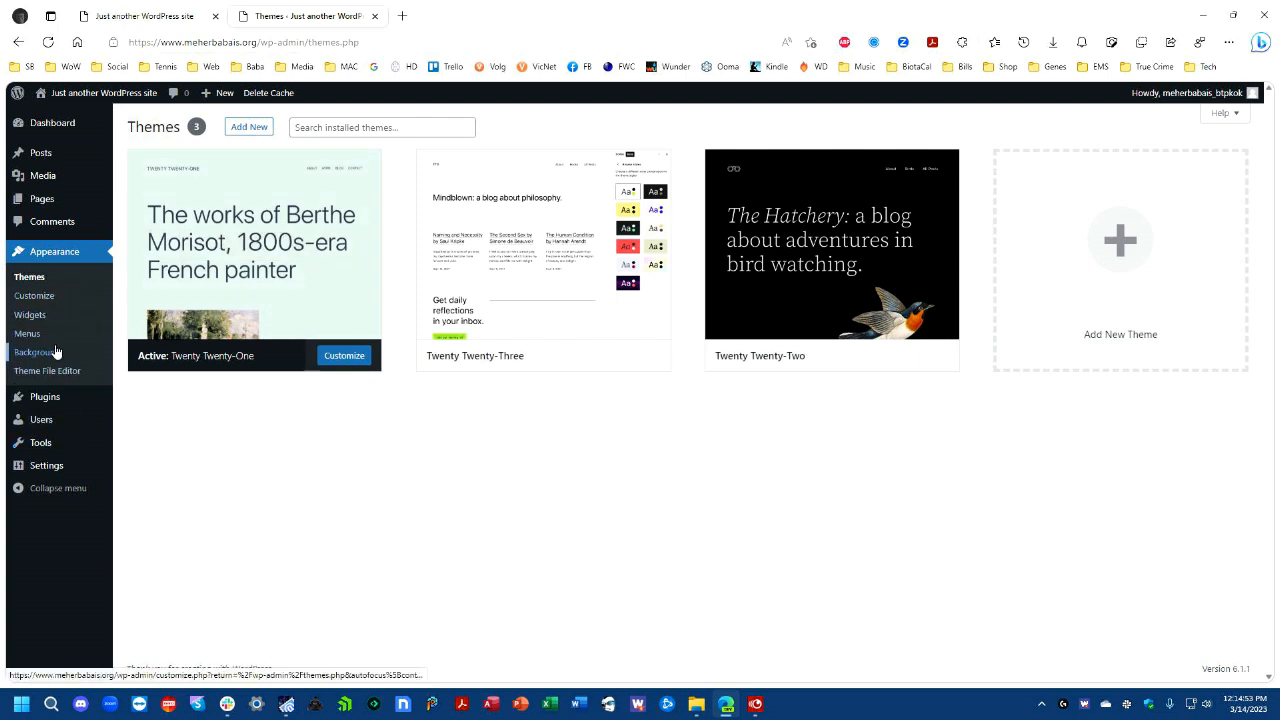
# Open Appearance > Widgets to show the Footer and Inactive widgets areas with the welcome guide.
pyautogui.click(30, 314)
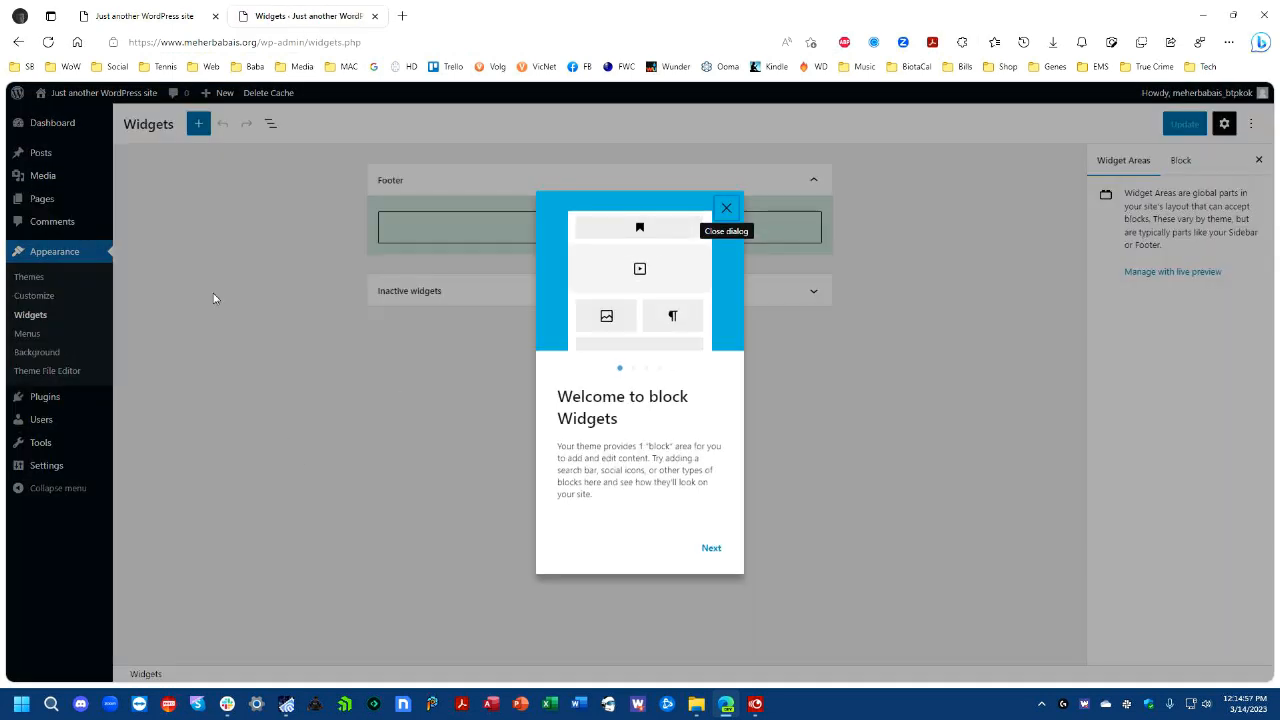
pyautogui.click(172, 14)
pyautogui.click(283, 27)
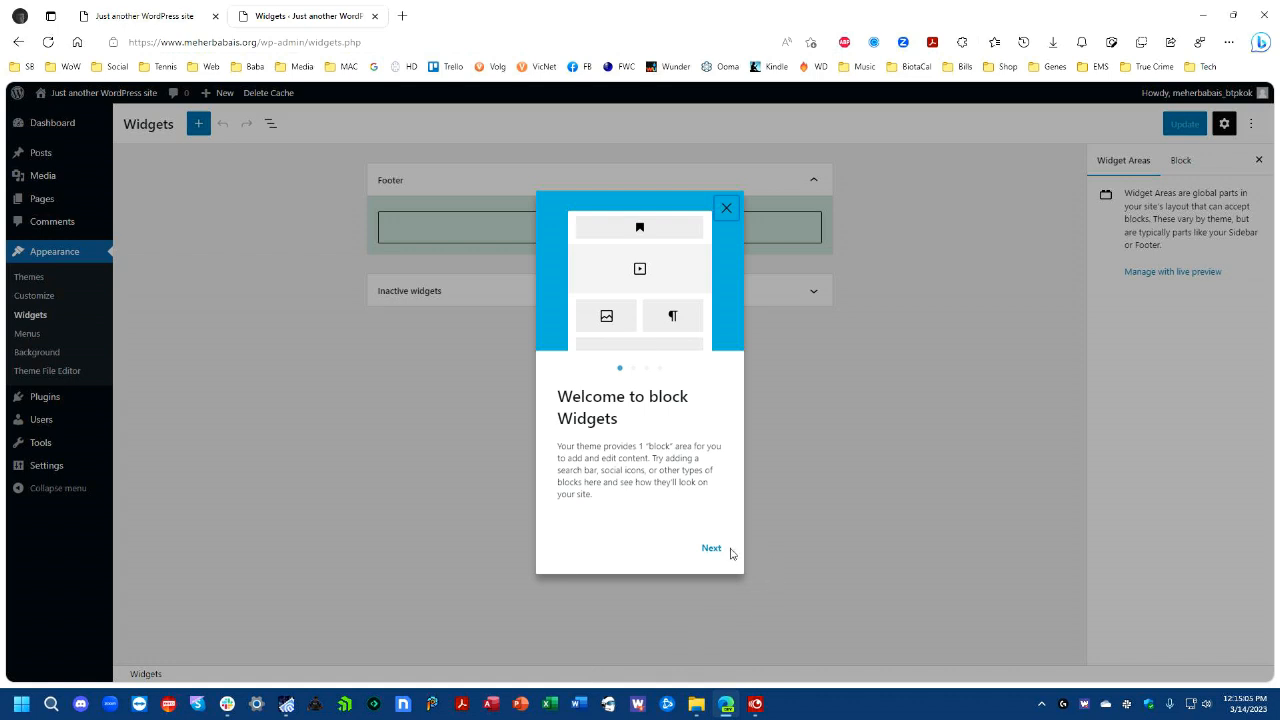
pyautogui.click(753, 708)
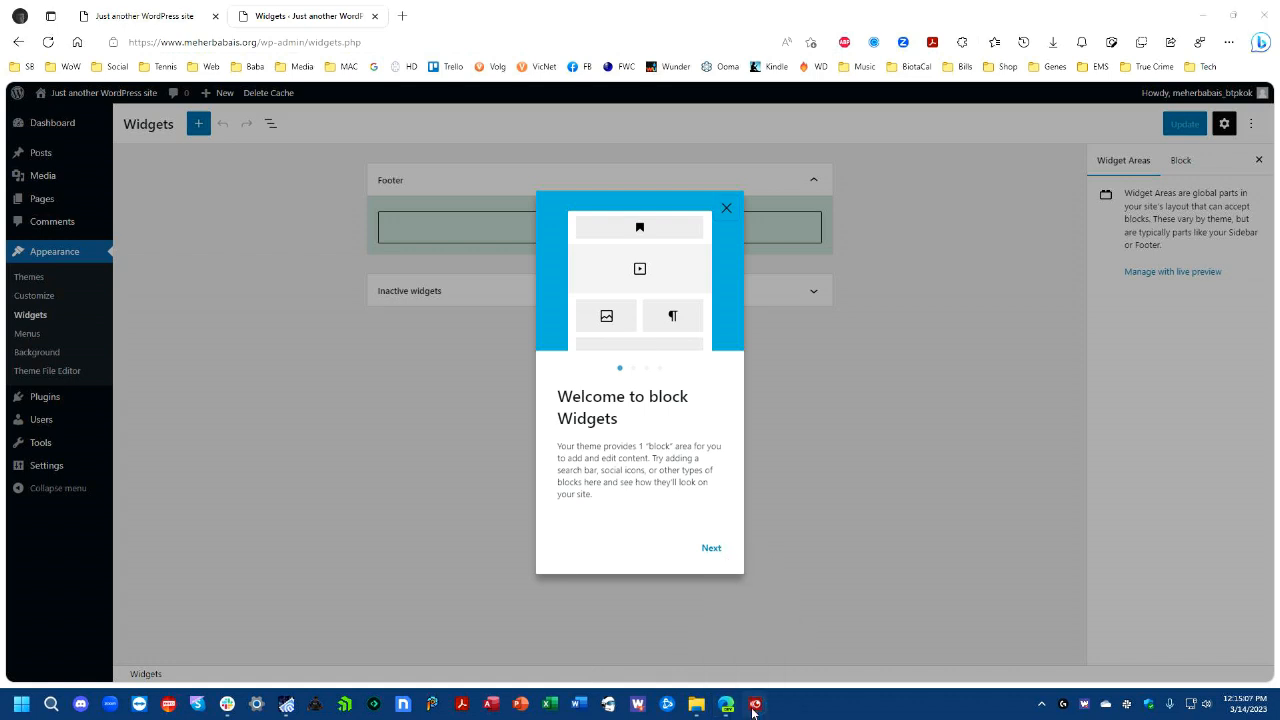